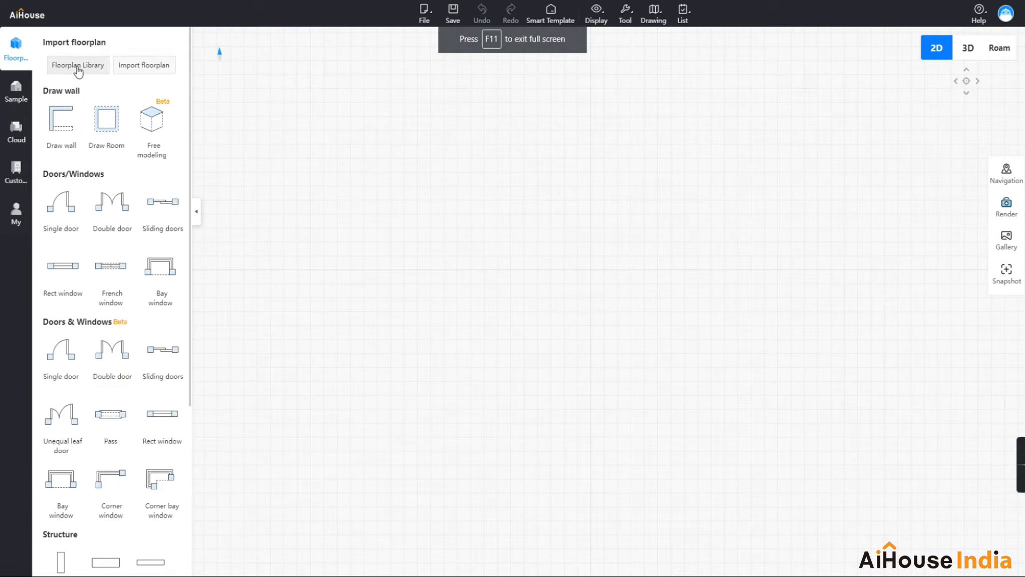
# - Look over the plan files available for floorplan import as medium icons and close the file chooser without importing
pyautogui.click(147, 68)
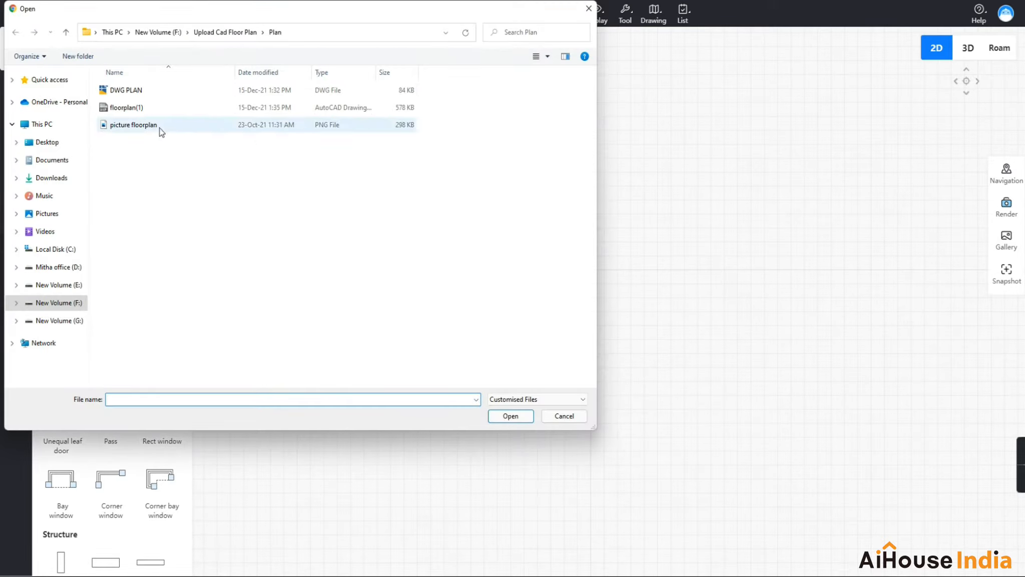
pyautogui.click(549, 57)
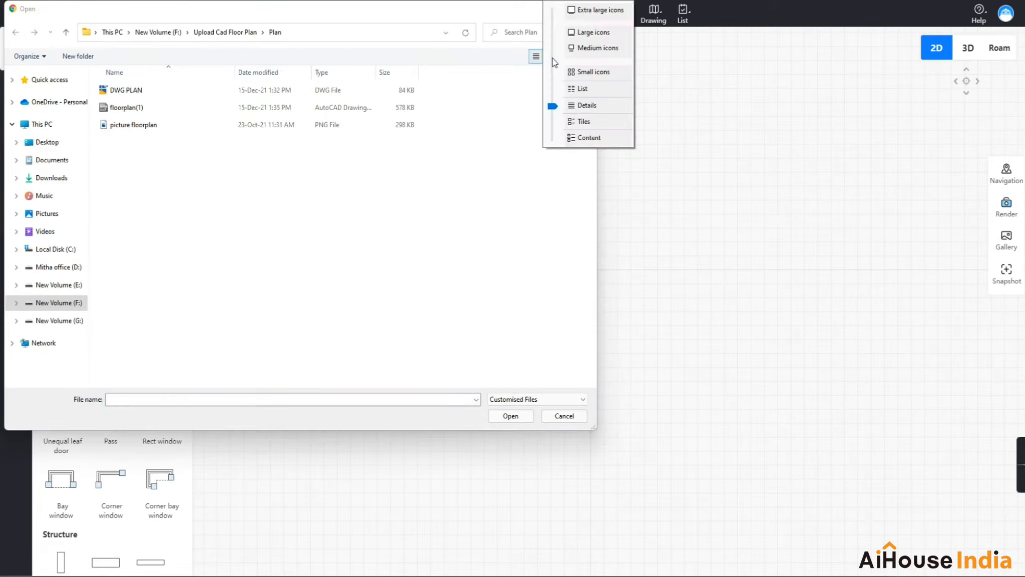
pyautogui.click(589, 47)
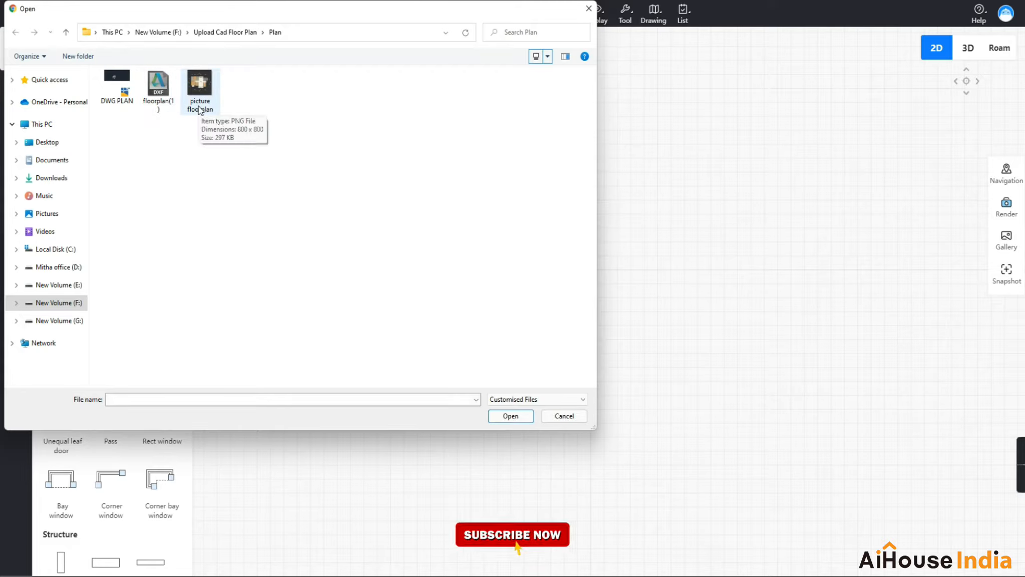
pyautogui.click(589, 8)
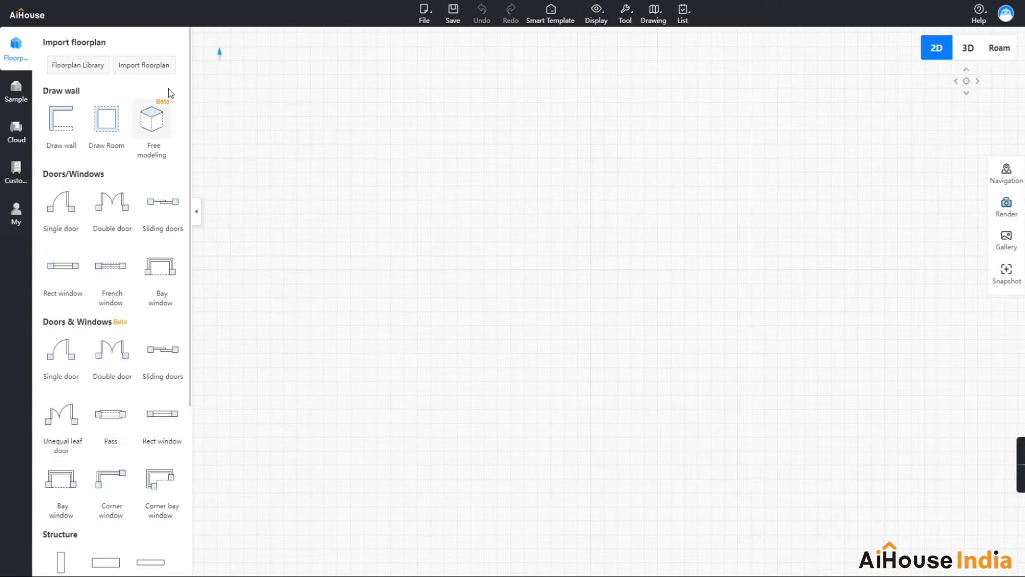
# - Import the DXF file floorplan(1) from the Plan folder as the floorplan and view the generated model in 3D
pyautogui.click(427, 15)
pyautogui.moveTo(430, 120)
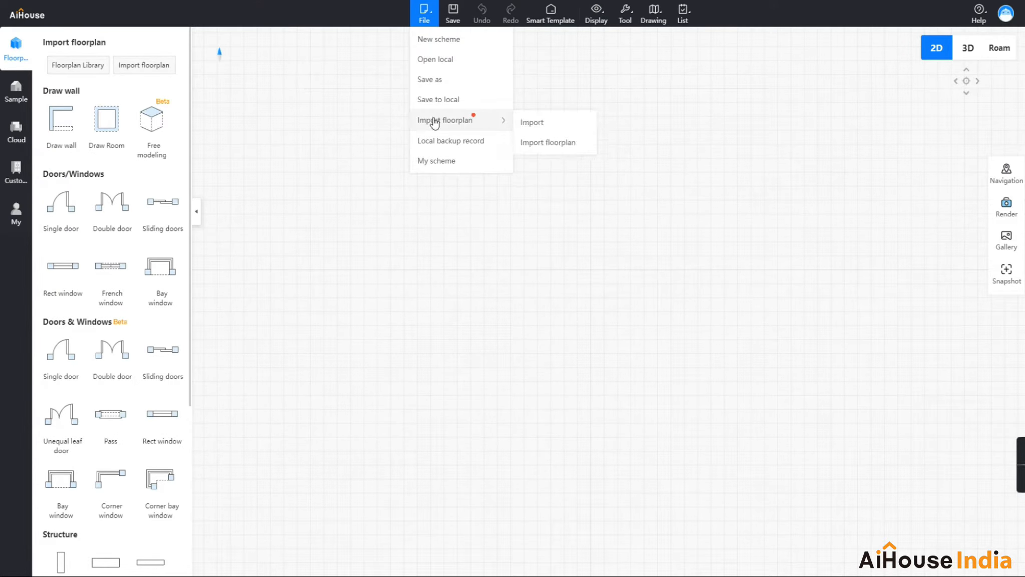
pyautogui.click(533, 123)
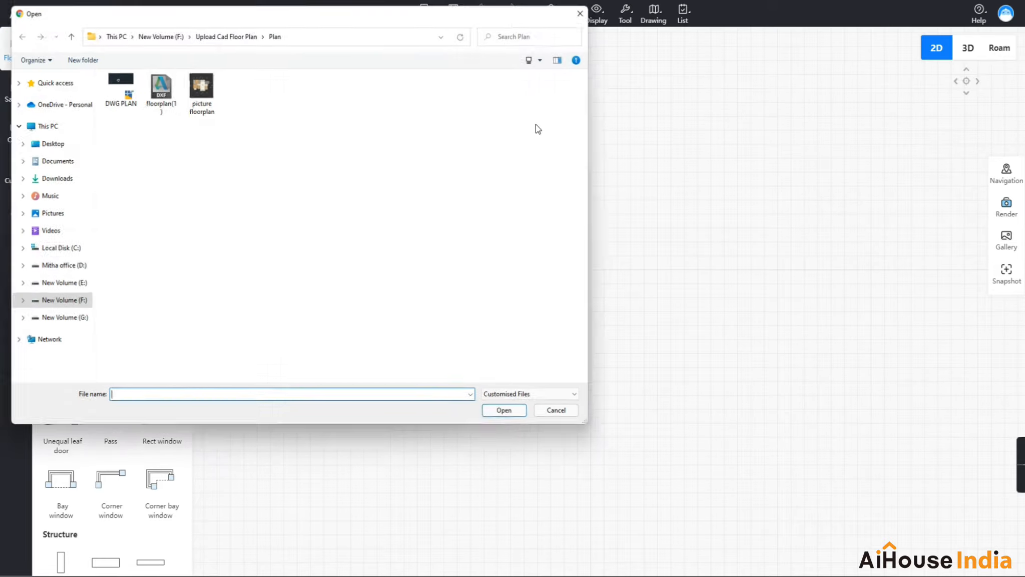
pyautogui.click(158, 94)
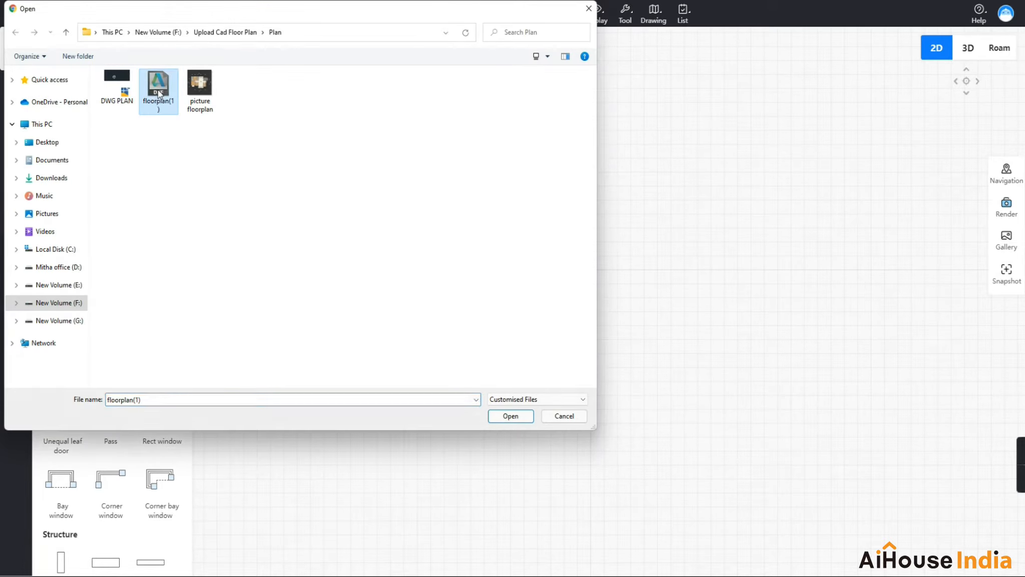
pyautogui.click(505, 416)
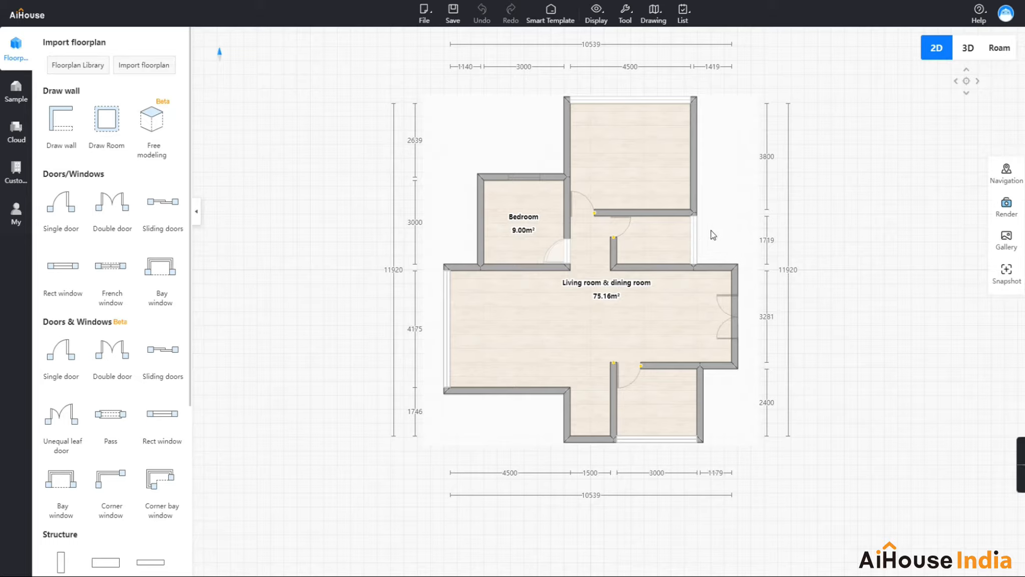
pyautogui.click(968, 49)
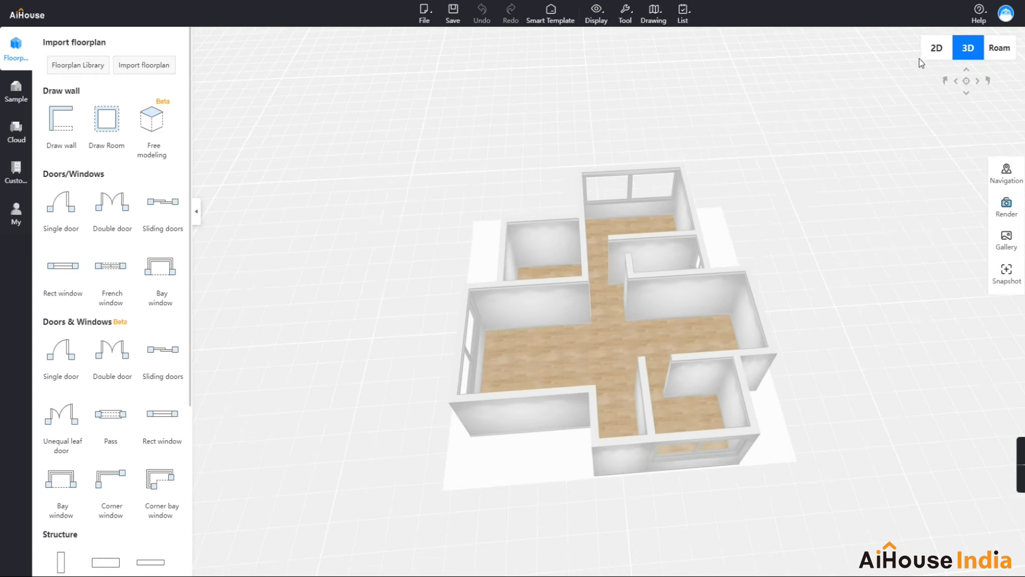
# - Return to the 2D plan and set the length of the window in the uppermost room's outer wall to 1800
pyautogui.click(936, 49)
pyautogui.click(638, 102)
pyautogui.click(1002, 195)
pyautogui.doubleClick(999, 194)
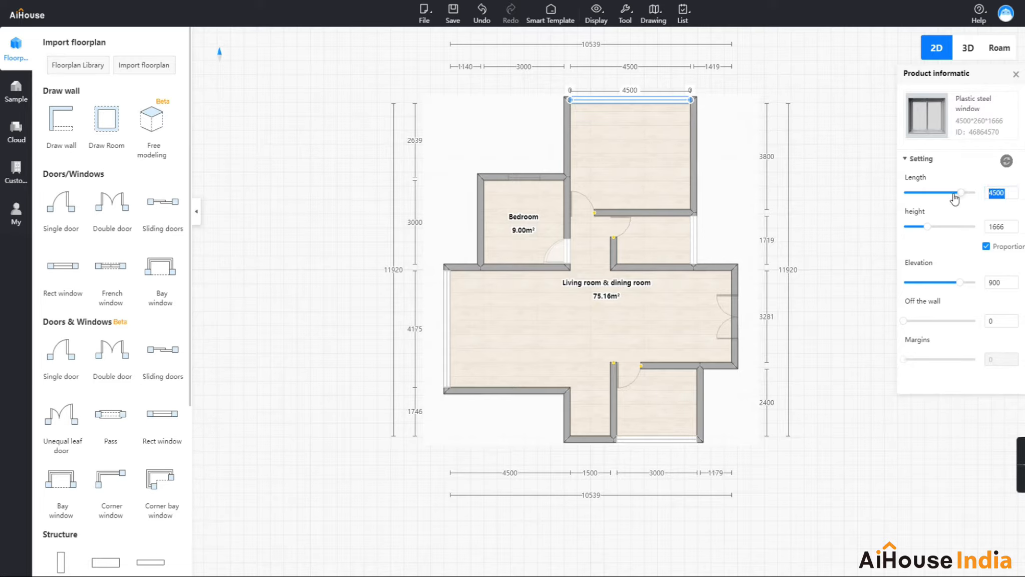
pyautogui.write('18')
pyautogui.press('Return')
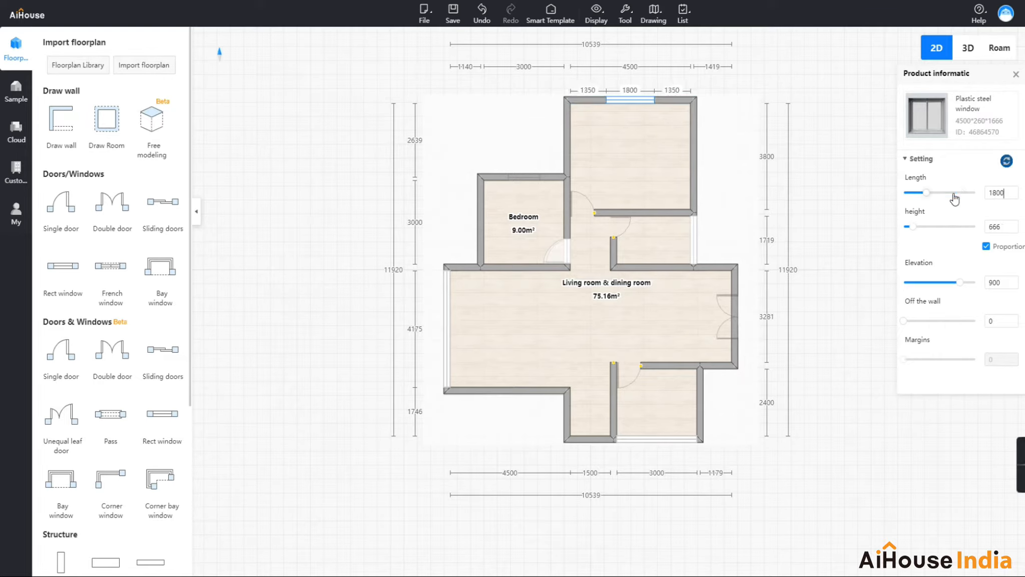
# - Set the length of the window in the living room's west wall to 2100
pyautogui.click(447, 327)
pyautogui.click(1003, 198)
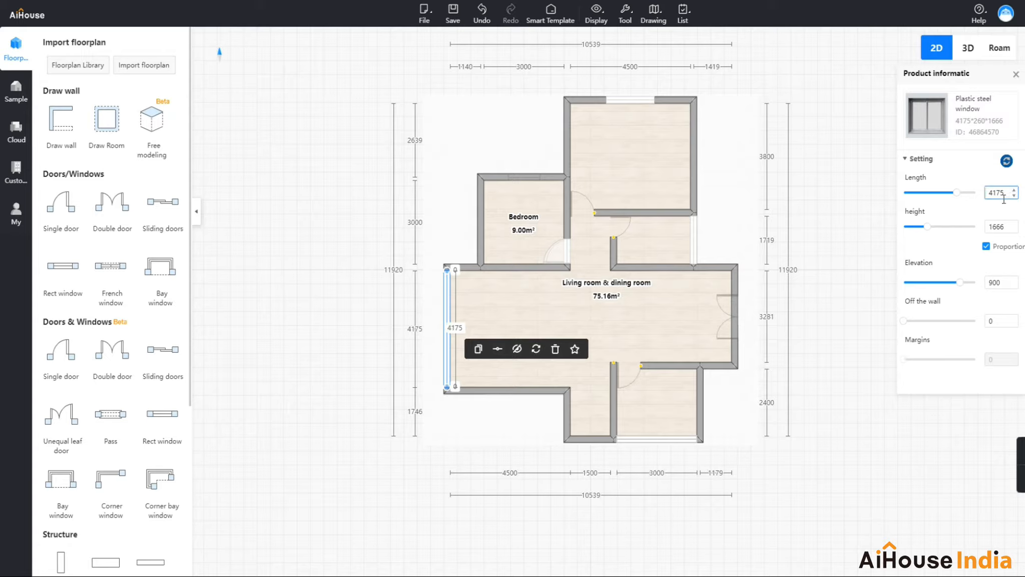
pyautogui.moveTo(1006, 194); pyautogui.dragTo(984, 199)
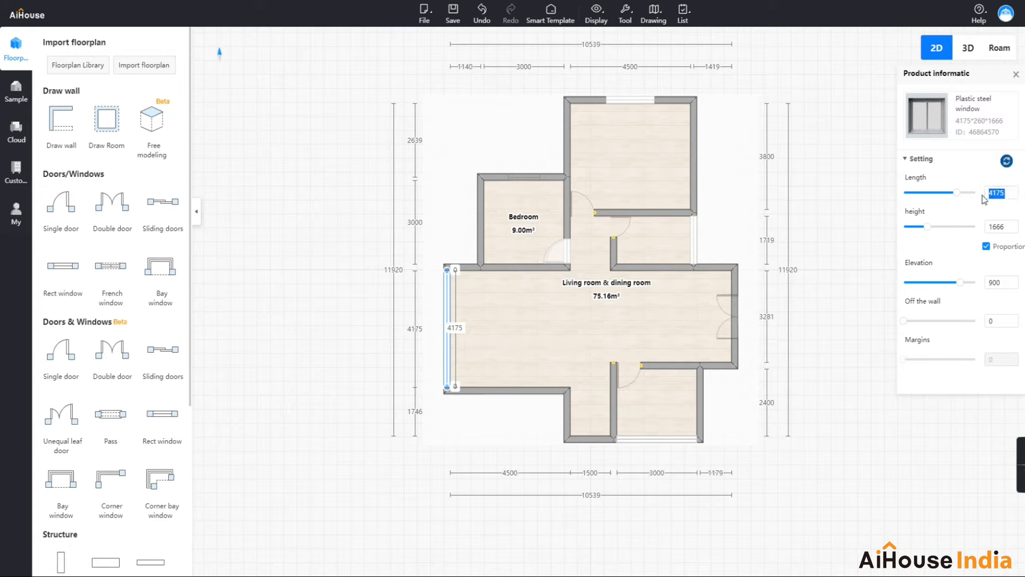
pyautogui.write('2100')
pyautogui.press('Return')
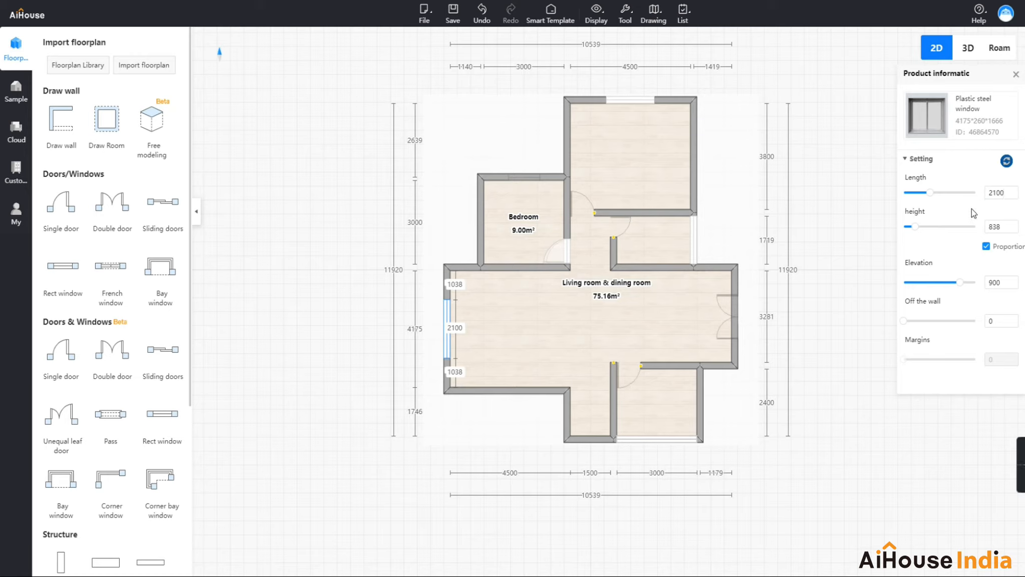
# - Set the length of the window in the lowest room's south wall to 1800
pyautogui.click(675, 438)
pyautogui.moveTo(1007, 194); pyautogui.dragTo(986, 194)
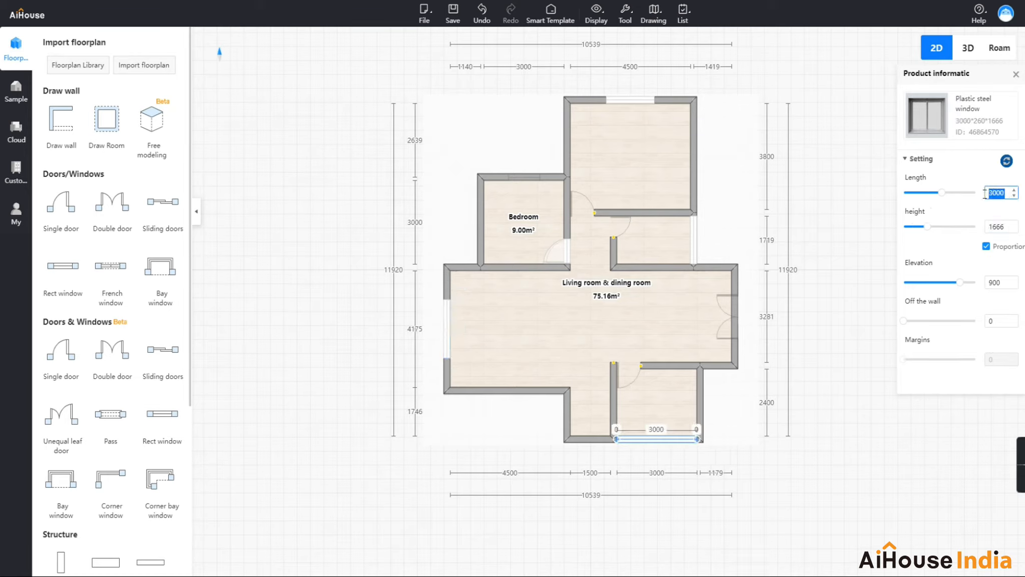
pyautogui.write('1800')
pyautogui.press('Return')
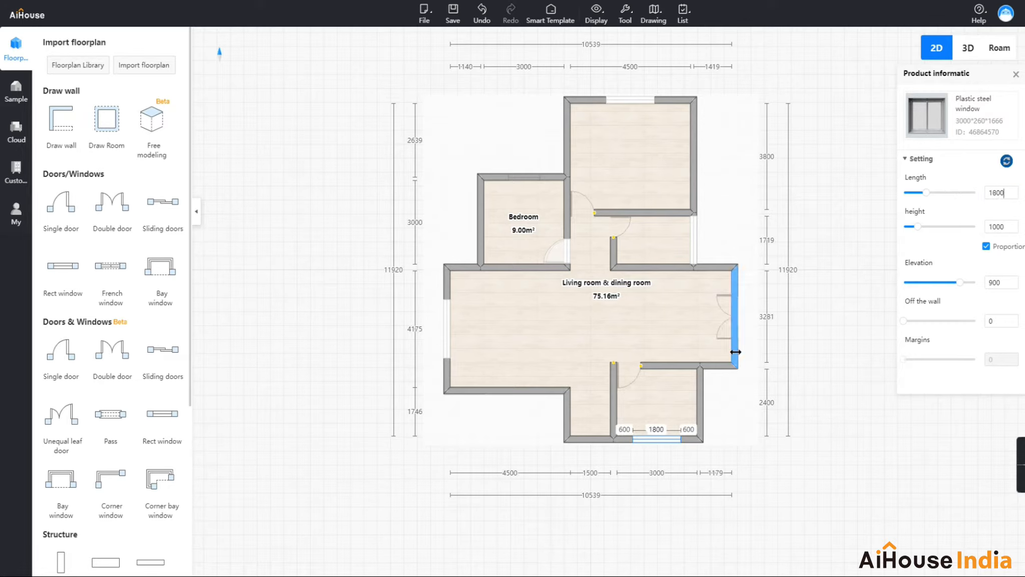
# - Set the length of the window in the small middle room's east wall to 600 and deselect it
pyautogui.click(696, 232)
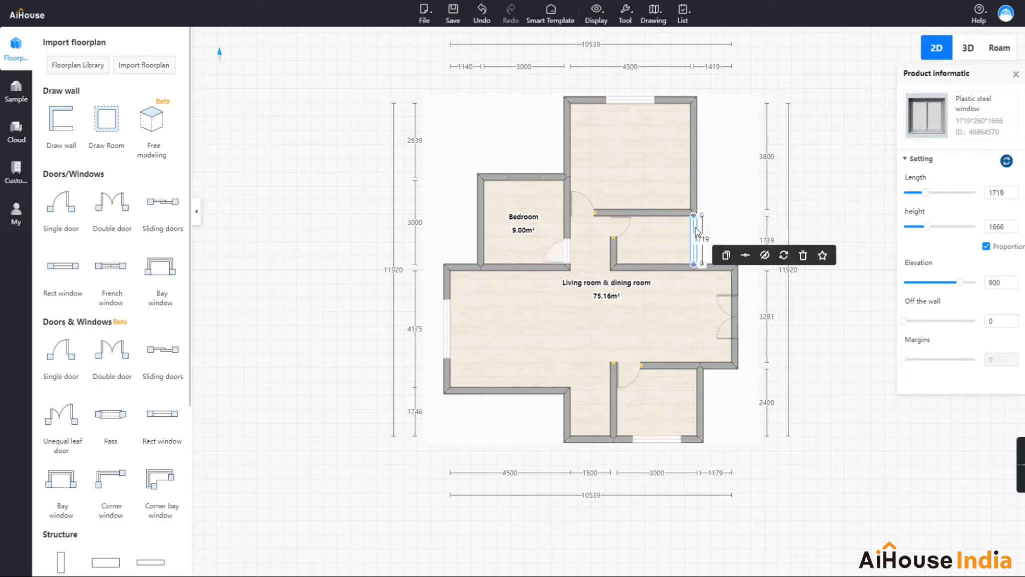
pyautogui.doubleClick(1005, 193)
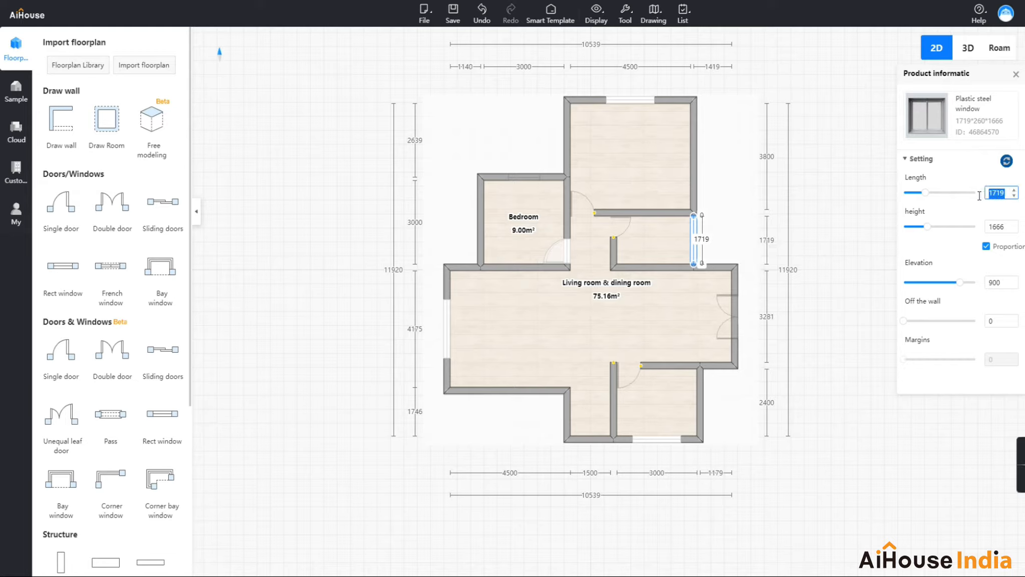
pyautogui.write('600')
pyautogui.press('Return')
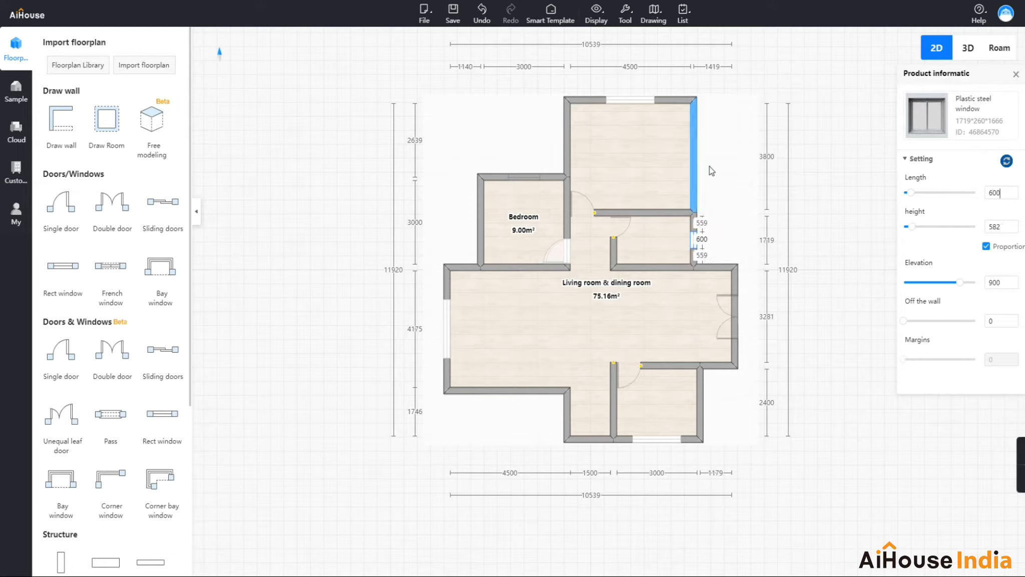
pyautogui.click(756, 162)
# - Extend the loose wall ends at the uppermost, small middle and lowest rooms to the adjoining walls, closing the door gaps
pyautogui.scroll(3, 594, 211)
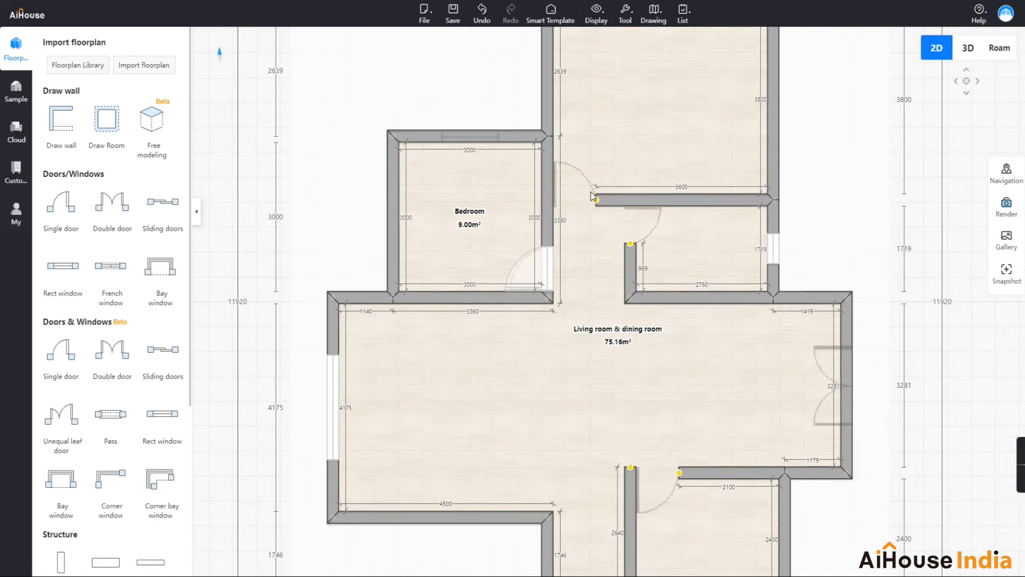
pyautogui.scroll(2, 592, 192)
pyautogui.moveTo(598, 194); pyautogui.dragTo(550, 194)
pyautogui.moveTo(642, 247); pyautogui.dragTo(638, 205)
pyautogui.moveTo(668, 238); pyautogui.dragTo(668, 238)
pyautogui.scroll(-2, 771, 263)
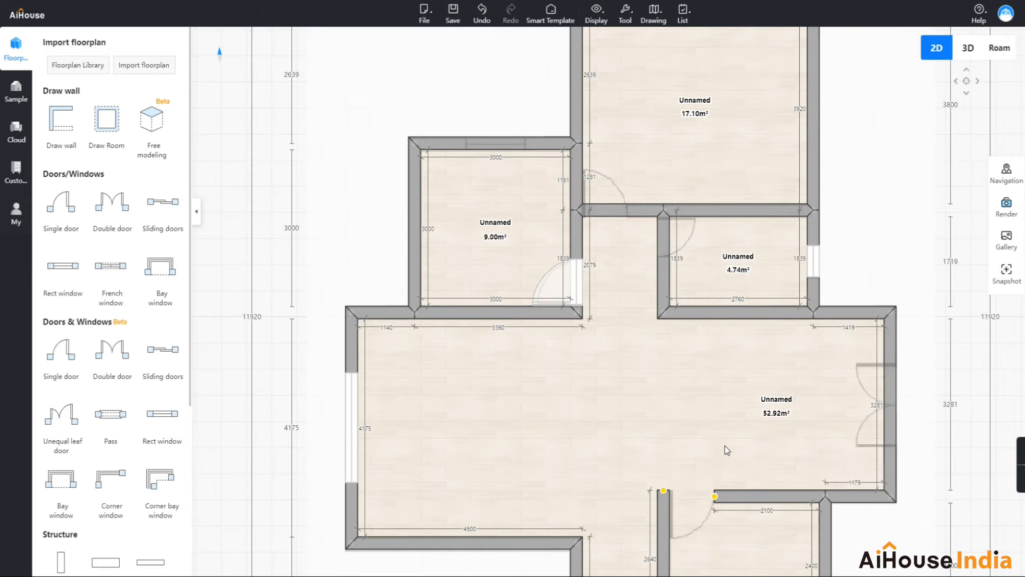
pyautogui.moveTo(715, 501); pyautogui.dragTo(679, 494)
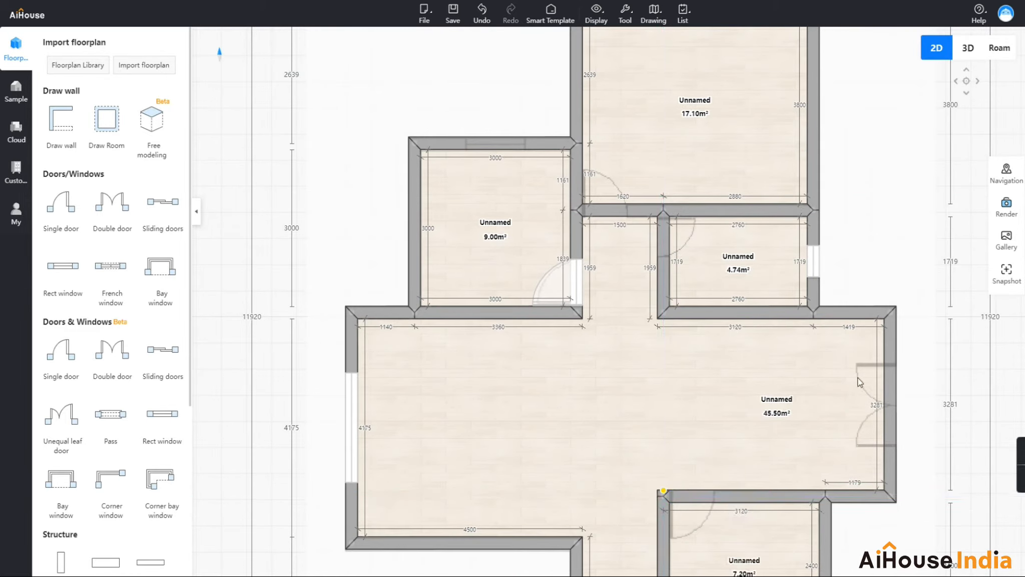
# - Copy the 9.00 m² room's single door into the door positions of the uppermost, small middle and lowest rooms
pyautogui.scroll(-2, 894, 256)
pyautogui.moveTo(881, 236); pyautogui.dragTo(829, 207)
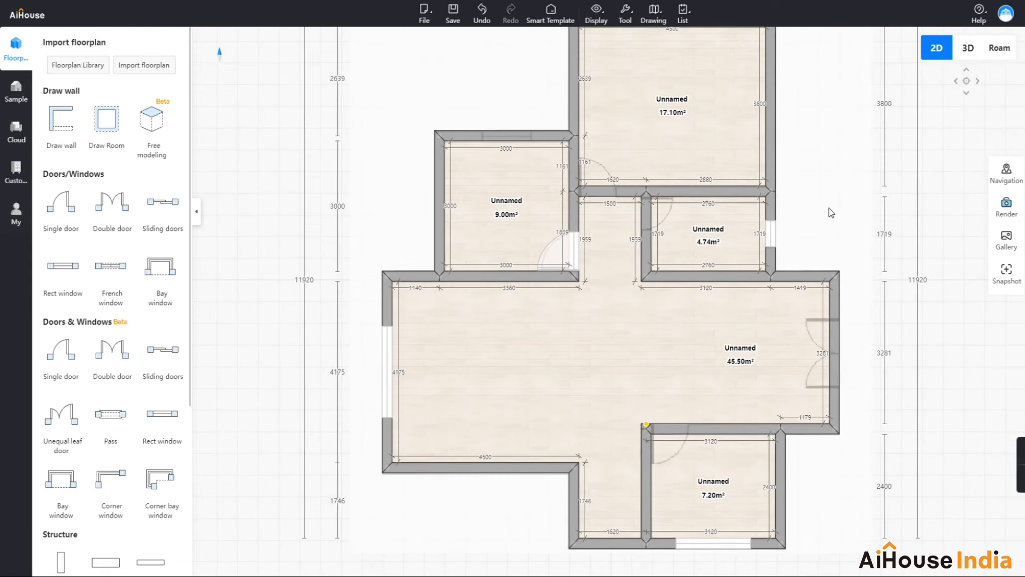
pyautogui.click(581, 254)
pyautogui.click(606, 276)
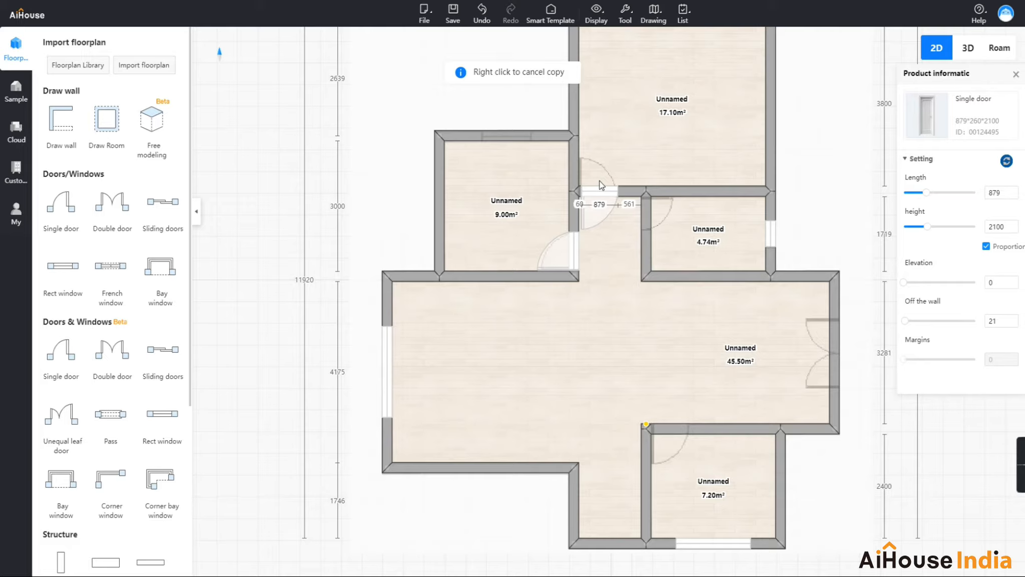
pyautogui.click(602, 185)
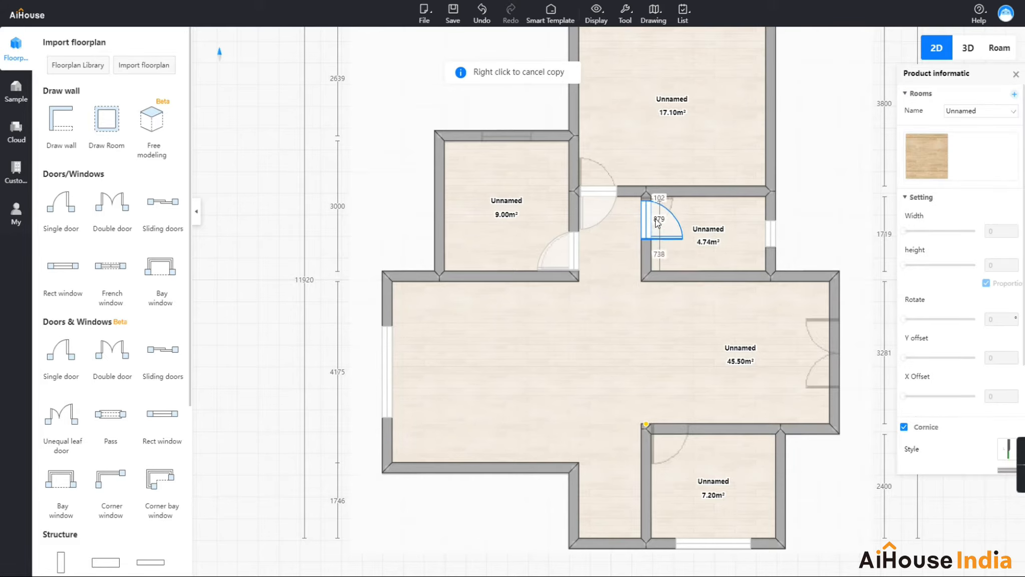
pyautogui.click(658, 223)
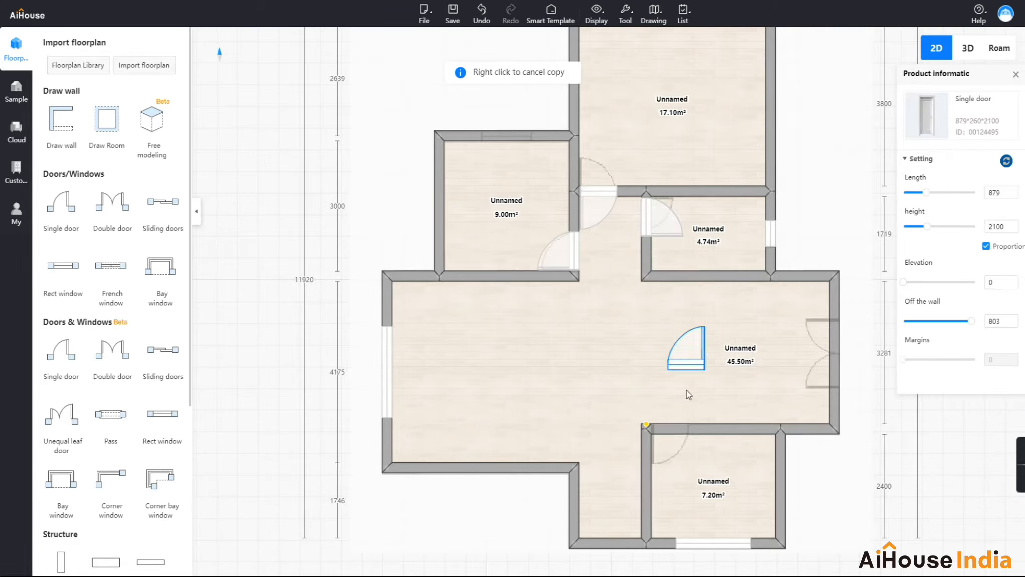
pyautogui.click(672, 440)
pyautogui.rightClick(670, 324)
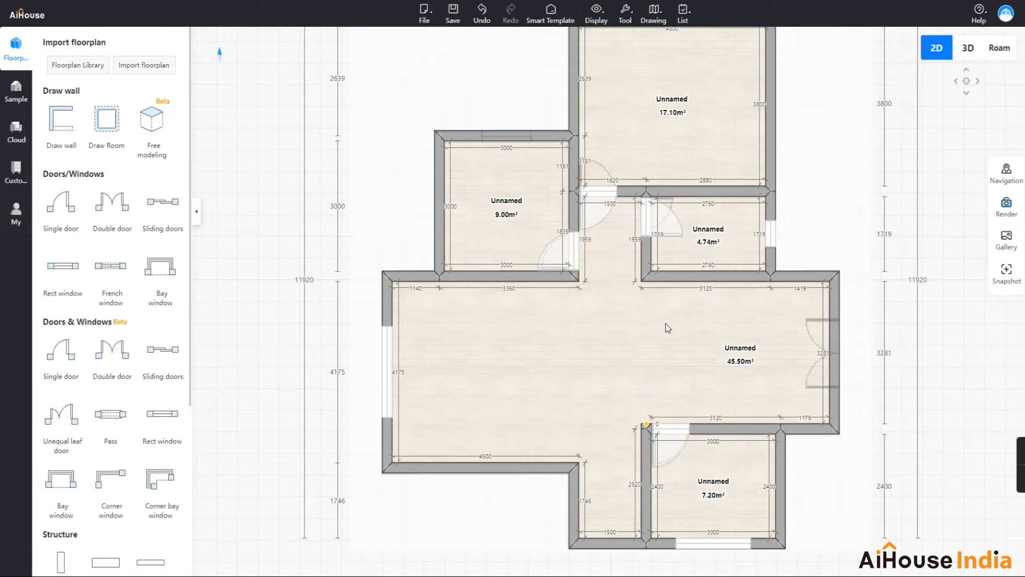
# - Place a double door in the living room's east wall over the entrance door symbol of the imported plan
pyautogui.click(112, 203)
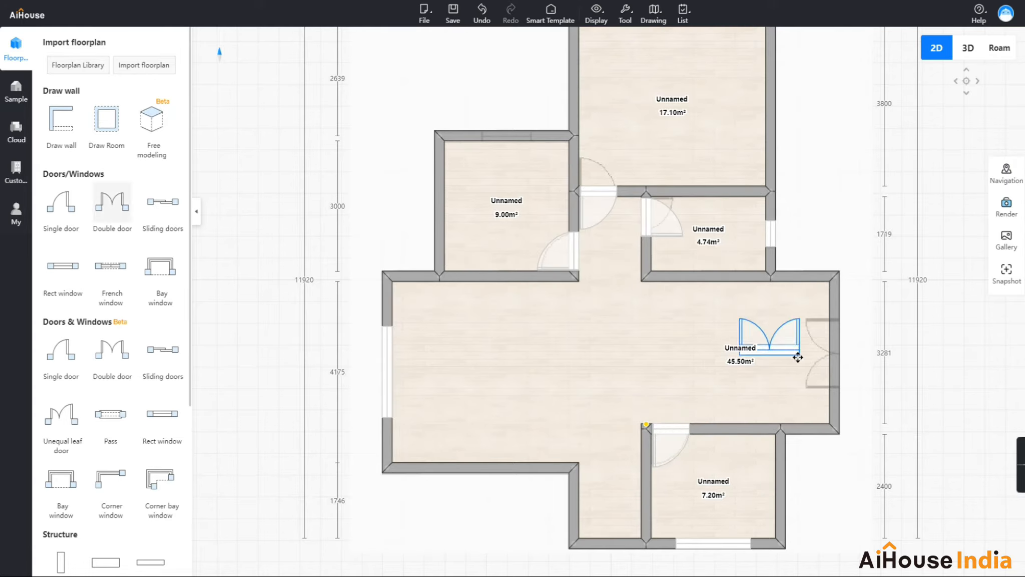
pyautogui.click(822, 354)
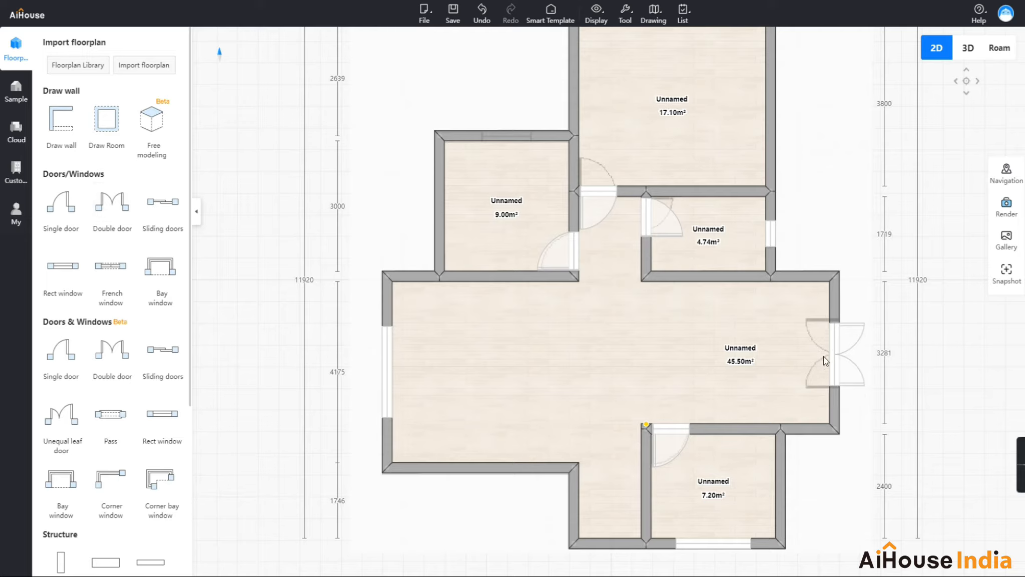
pyautogui.click(853, 353)
pyautogui.scroll(1, 884, 284)
pyautogui.scroll(-1, 884, 284)
pyautogui.click(1016, 74)
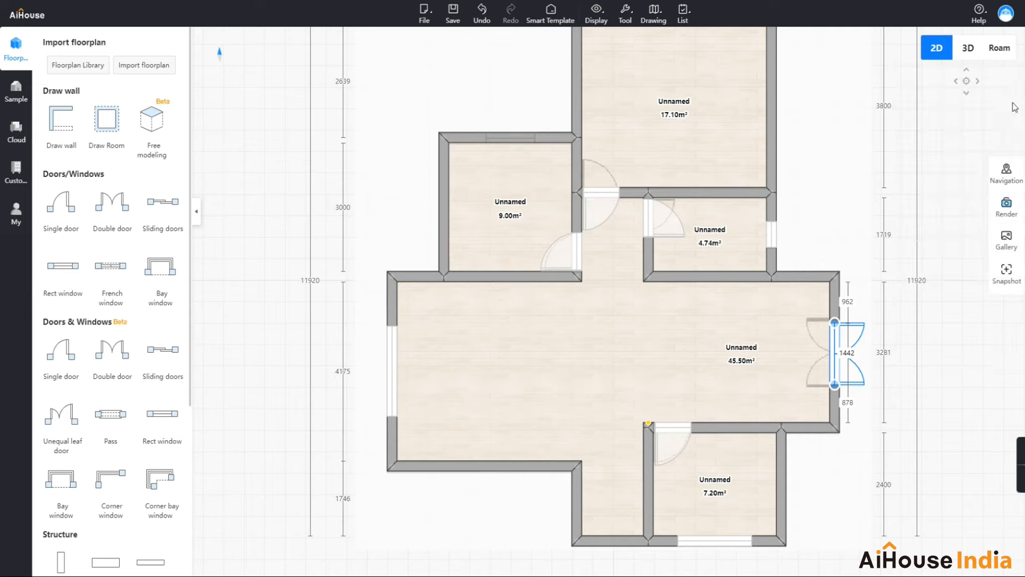
# - Flip the double door in the living room's east wall so it swings into the room
pyautogui.click(857, 349)
pyautogui.moveTo(830, 247); pyautogui.dragTo(618, 247)
pyautogui.click(651, 344)
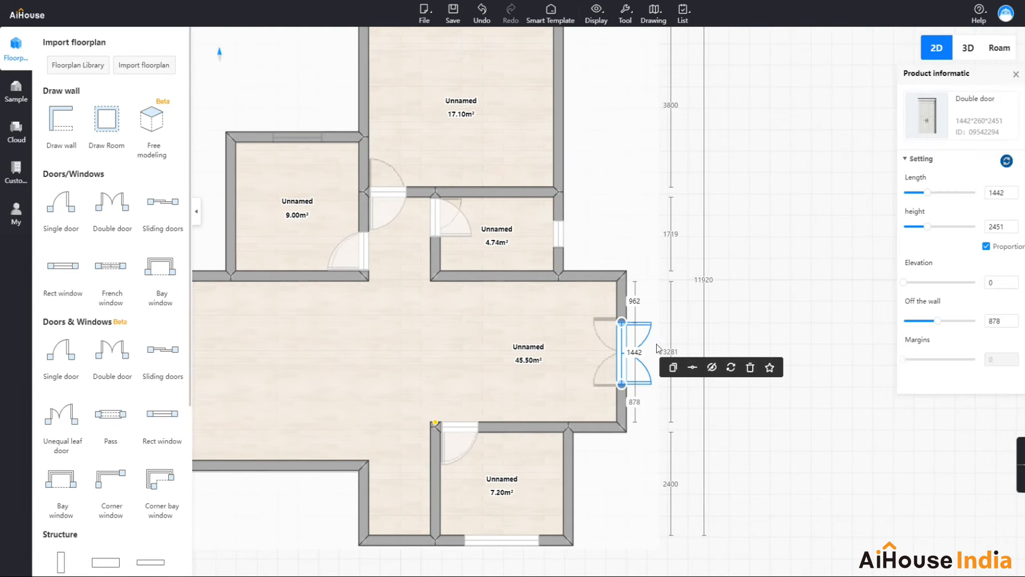
pyautogui.click(731, 367)
pyautogui.click(747, 284)
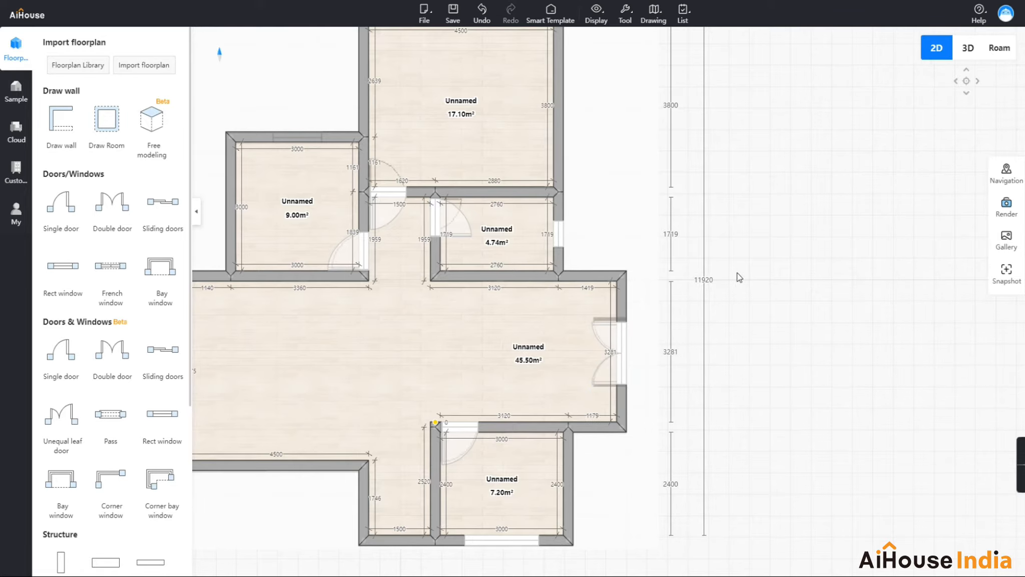
# - Flip the uppermost room's single door so it swings into that room, matching the plan symbol
pyautogui.moveTo(740, 277); pyautogui.dragTo(854, 308)
pyautogui.scroll(2, 523, 271)
pyautogui.click(519, 253)
pyautogui.click(515, 249)
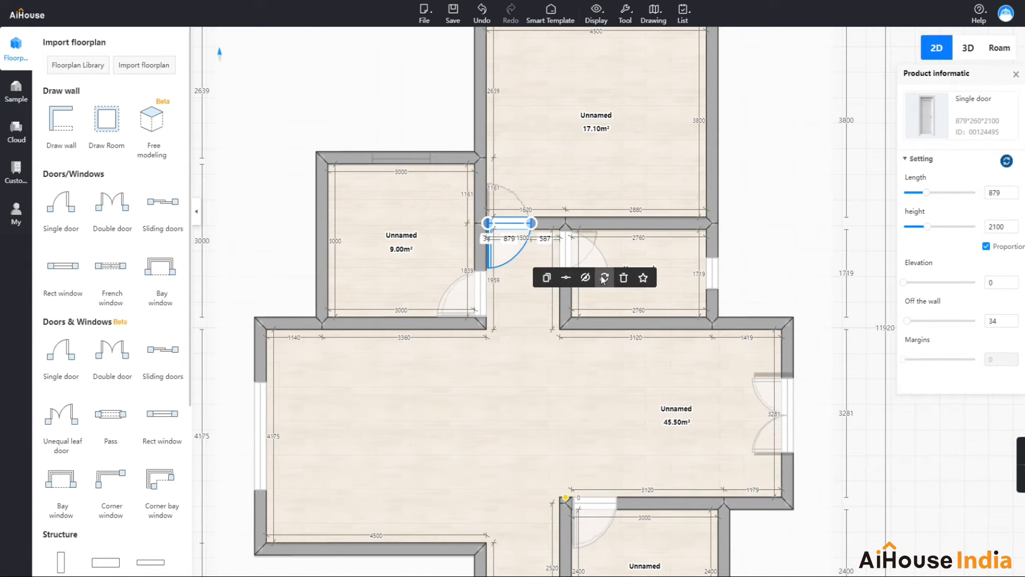
pyautogui.click(604, 279)
pyautogui.click(604, 278)
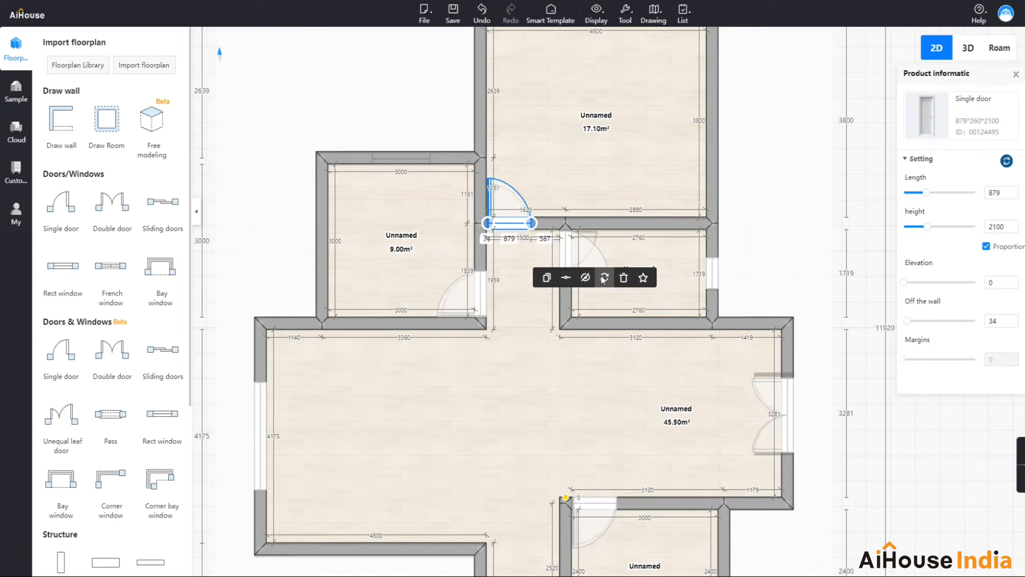
pyautogui.click(789, 190)
# - Flip the 4.74 m² room's single door so its hinge side and swing match the plan symbol
pyautogui.click(598, 258)
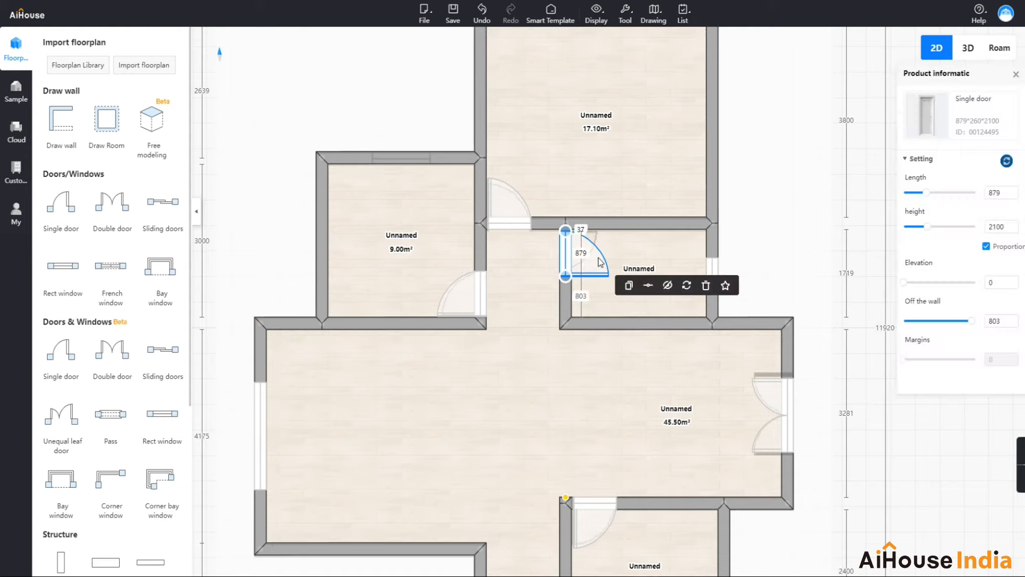
pyautogui.click(689, 288)
pyautogui.click(689, 287)
pyautogui.click(688, 287)
pyautogui.click(748, 234)
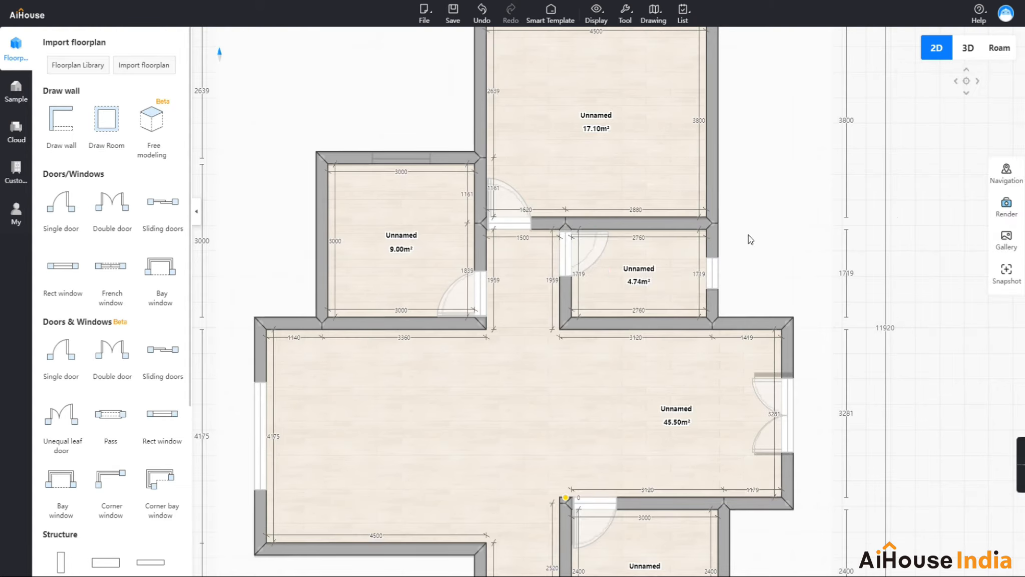
# - Switch the whole floorplan to 3D and examine its rooms, doors and windows up close
pyautogui.scroll(-1, 751, 242)
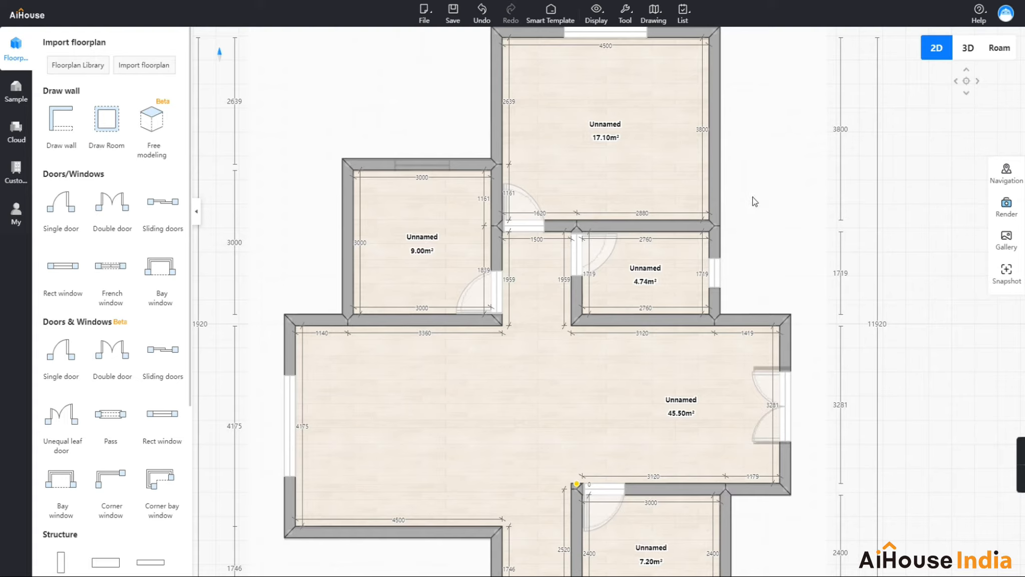
pyautogui.scroll(-1, 752, 228)
pyautogui.scroll(-1, 751, 213)
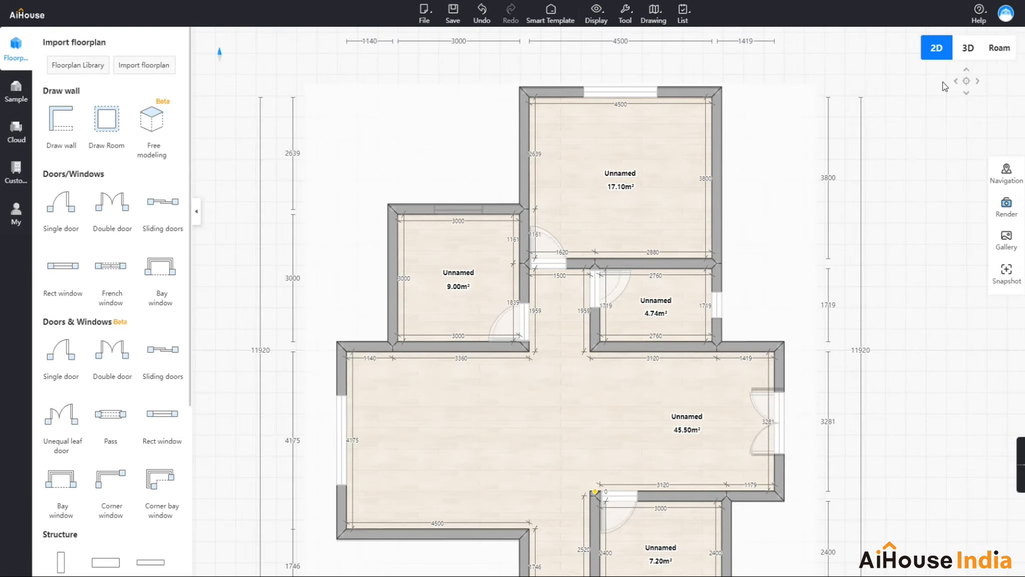
pyautogui.click(967, 49)
pyautogui.scroll(6, 651, 239)
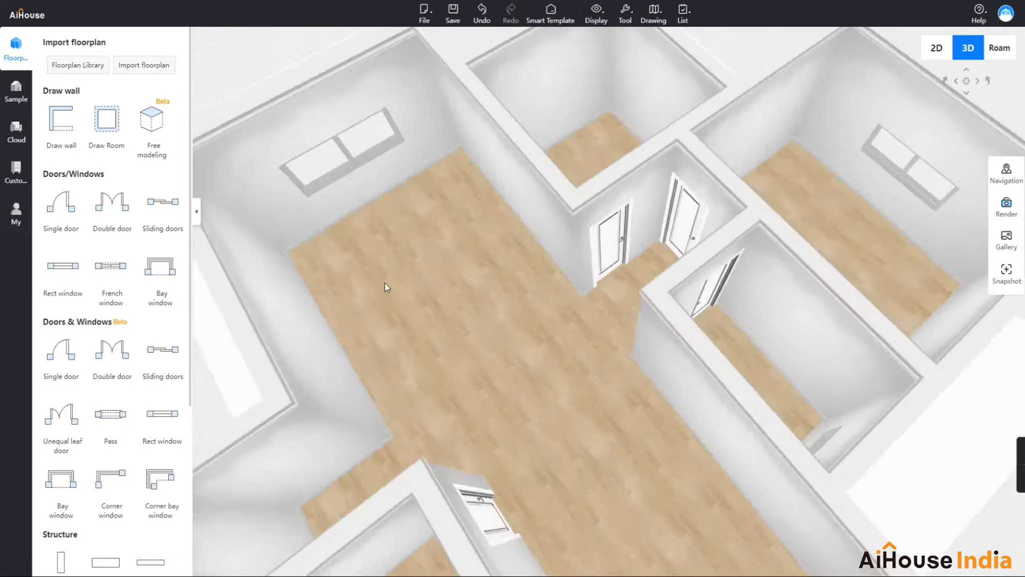
pyautogui.moveTo(386, 284); pyautogui.dragTo(410, 139)
pyautogui.scroll(3, 410, 139)
pyautogui.moveTo(482, 230); pyautogui.dragTo(469, 122)
pyautogui.scroll(3, 468, 137)
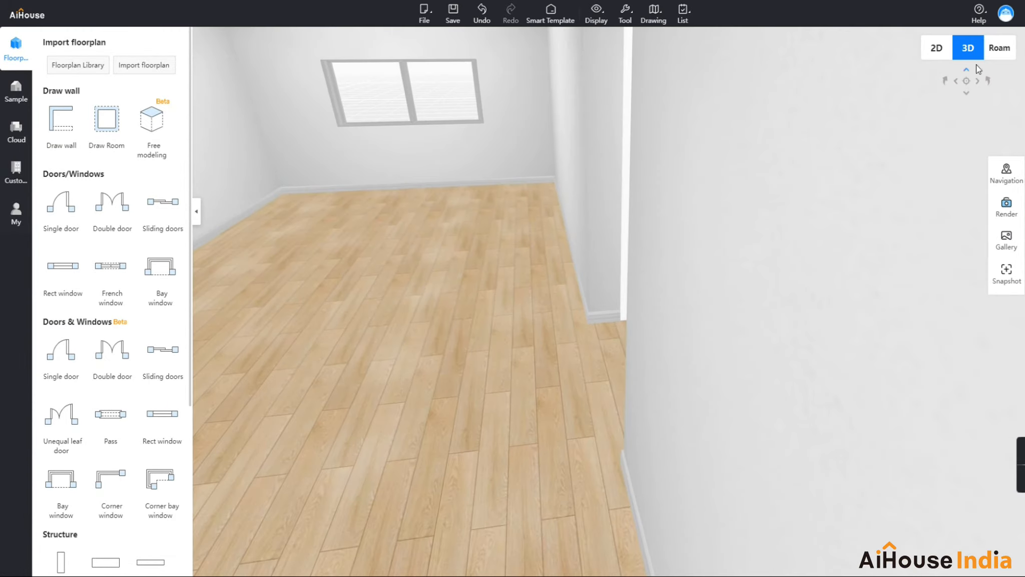
# - Enter the roaming view and inspect the dimensions of the living room's west window from outside
pyautogui.click(1000, 48)
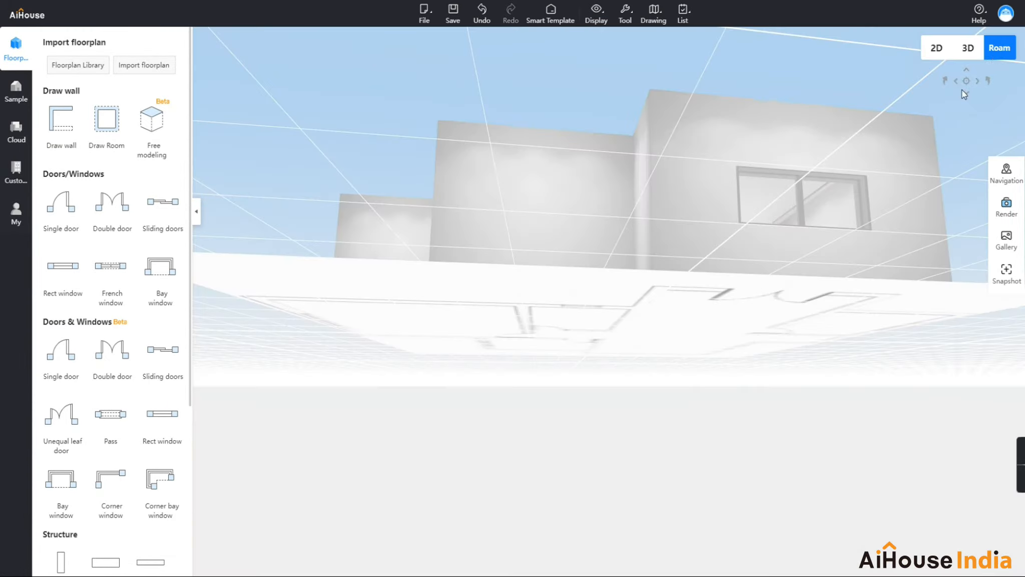
pyautogui.click(780, 192)
pyautogui.moveTo(778, 201); pyautogui.dragTo(800, 273)
pyautogui.click(794, 273)
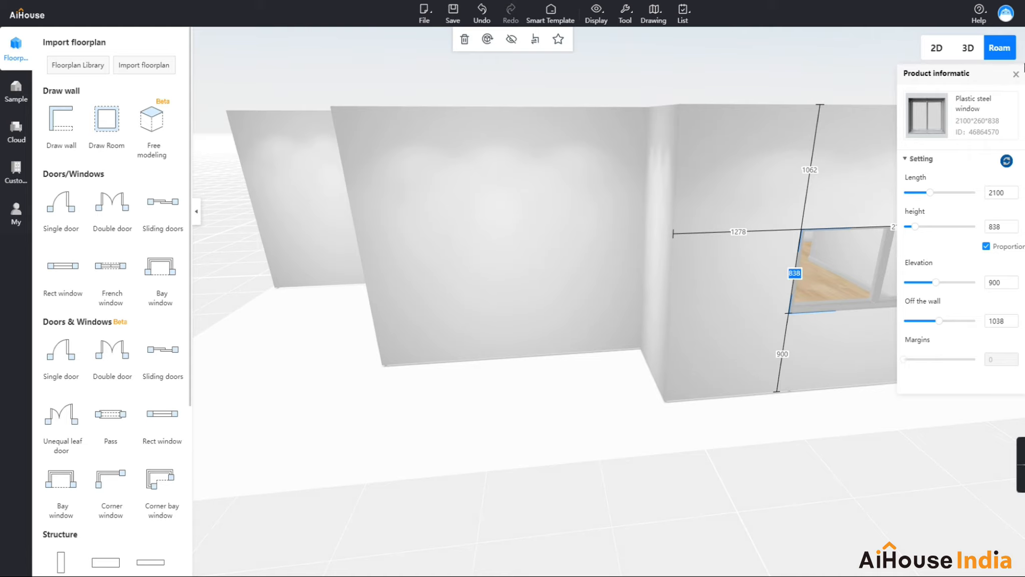
pyautogui.click(1015, 75)
# - Place the roaming camera in the living room with the navigation map and face the west window
pyautogui.click(1006, 173)
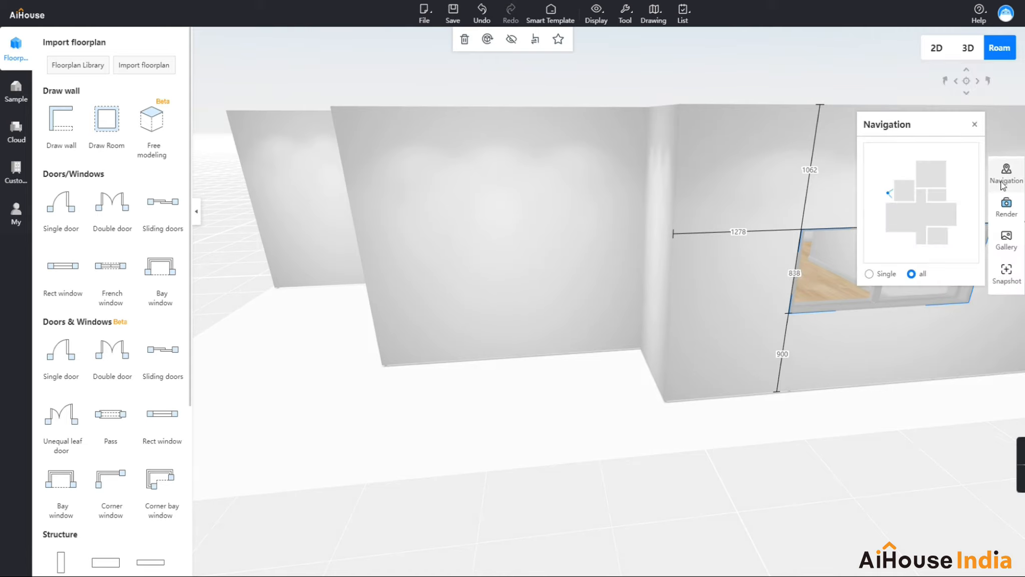
pyautogui.click(907, 223)
pyautogui.moveTo(704, 242); pyautogui.dragTo(515, 235)
pyautogui.scroll(-6, 515, 236)
pyautogui.moveTo(721, 311); pyautogui.dragTo(436, 297)
pyautogui.scroll(4, 523, 210)
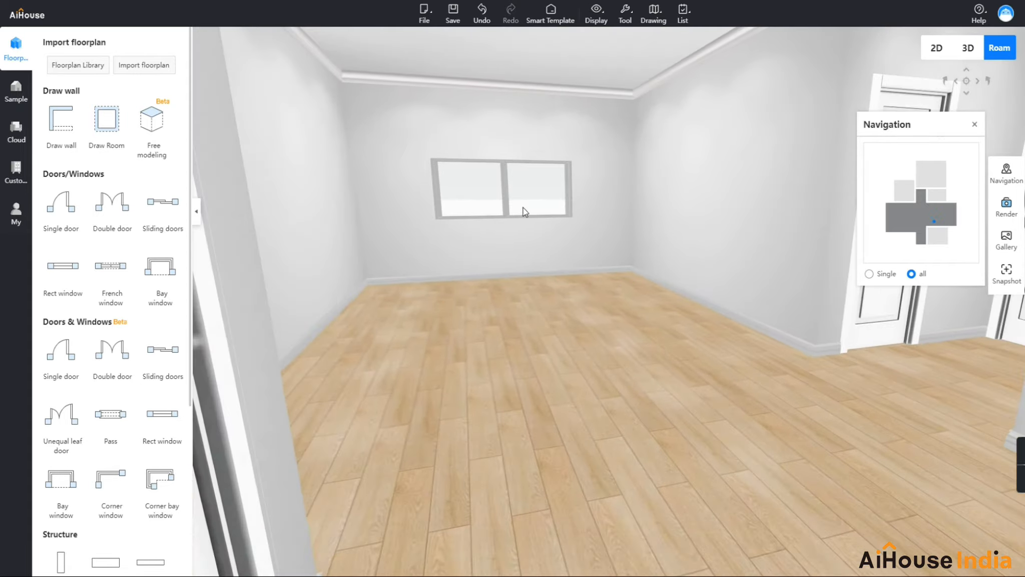
pyautogui.scroll(3, 524, 210)
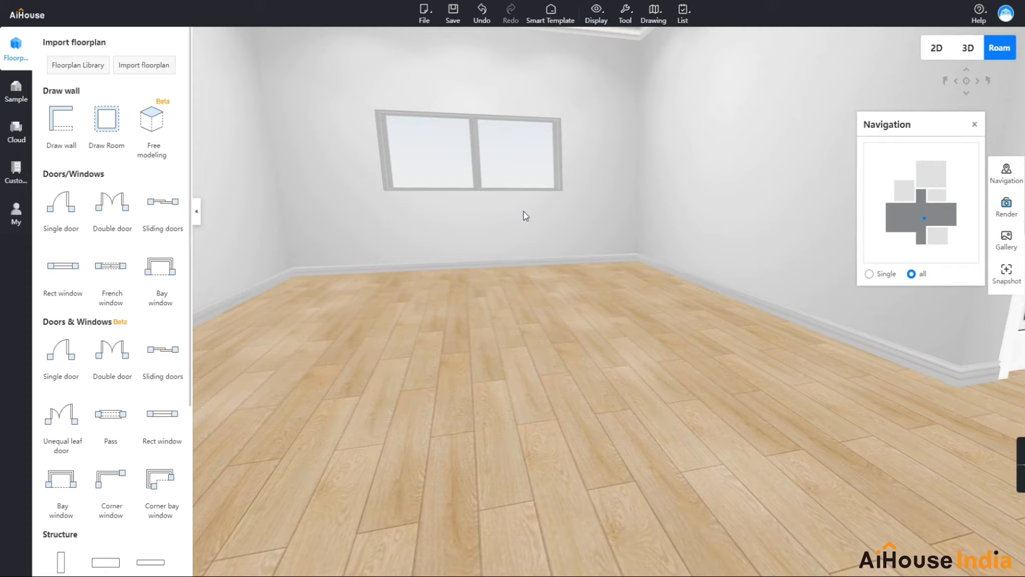
pyautogui.press('e')
pyautogui.press('q')
pyautogui.scroll(2, 518, 231)
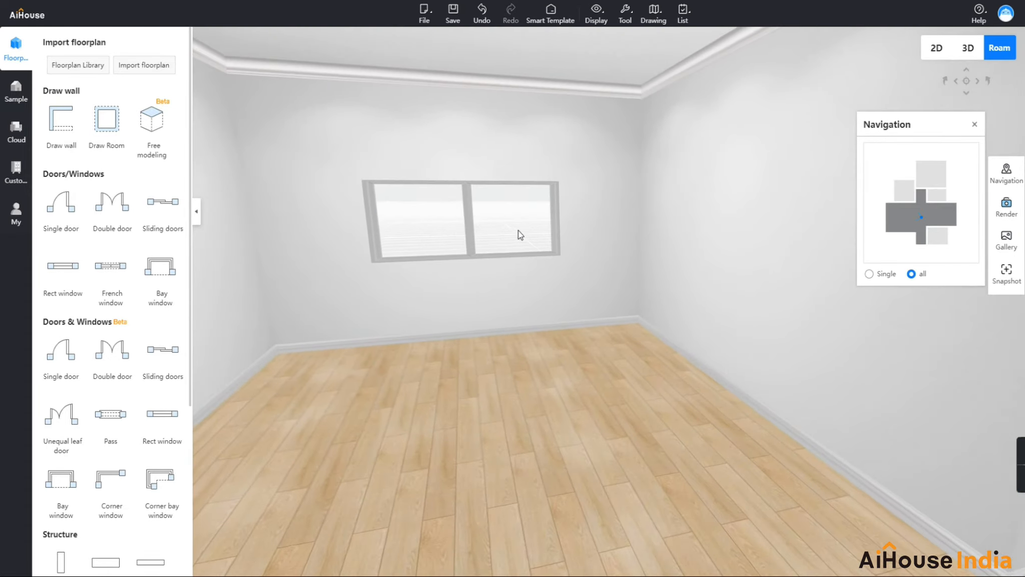
# - Unlock the proportions of the living room's west window and set its height to 1800
pyautogui.click(448, 187)
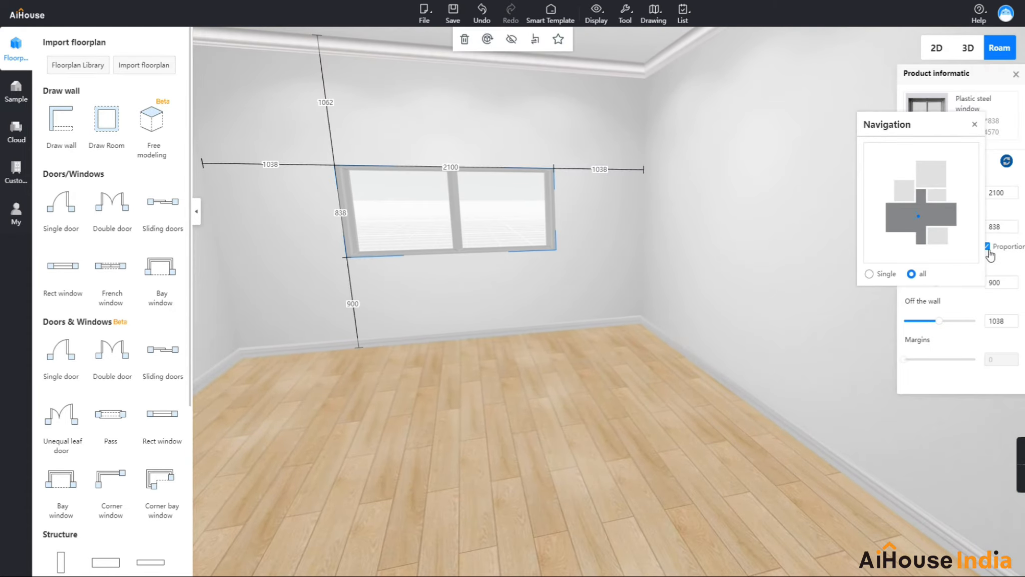
pyautogui.click(974, 124)
pyautogui.click(989, 245)
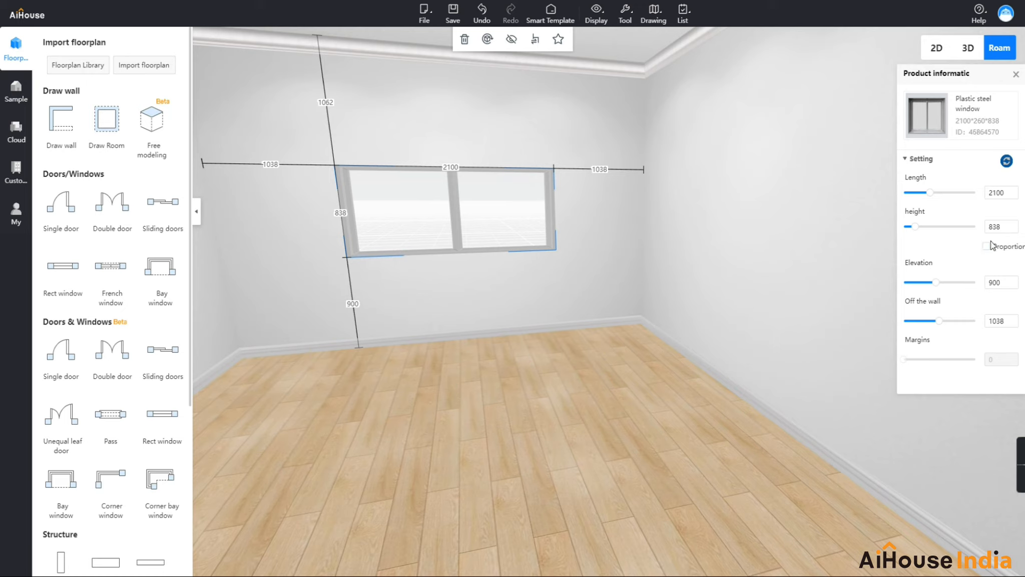
pyautogui.moveTo(1006, 228); pyautogui.dragTo(969, 228)
pyautogui.write('1800')
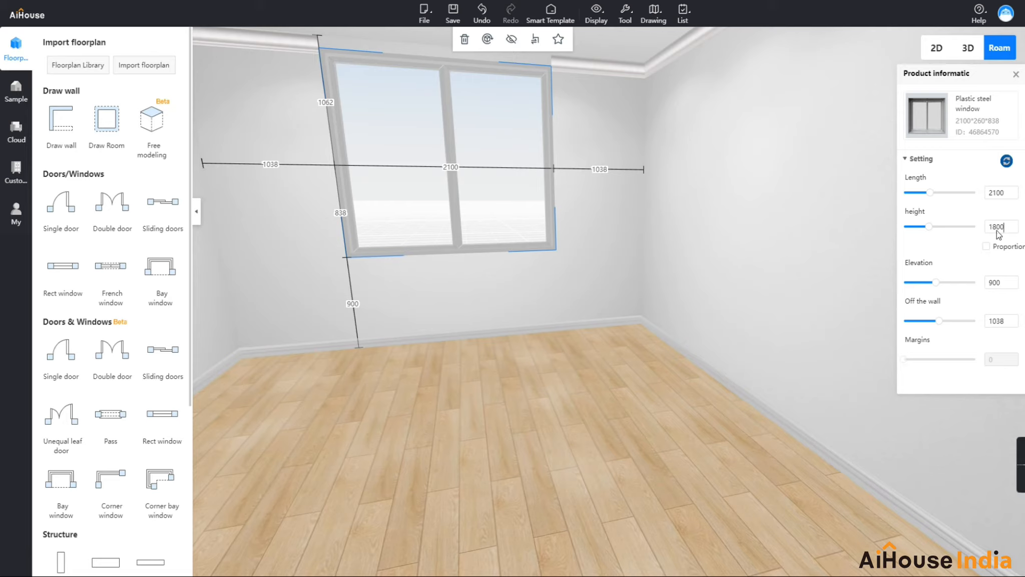
# - Try heights of 900 and 1200 for the living room's west window
pyautogui.doubleClick(989, 228)
pyautogui.write('9')
pyautogui.press('Return')
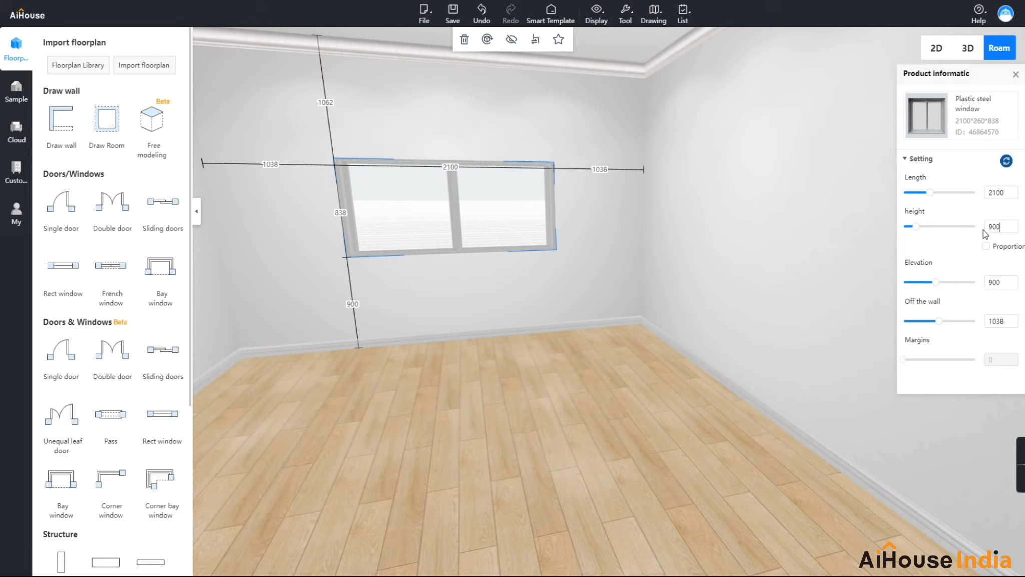
pyautogui.click(999, 228)
pyautogui.moveTo(1003, 228); pyautogui.dragTo(988, 237)
pyautogui.write('1200')
pyautogui.press('Return')
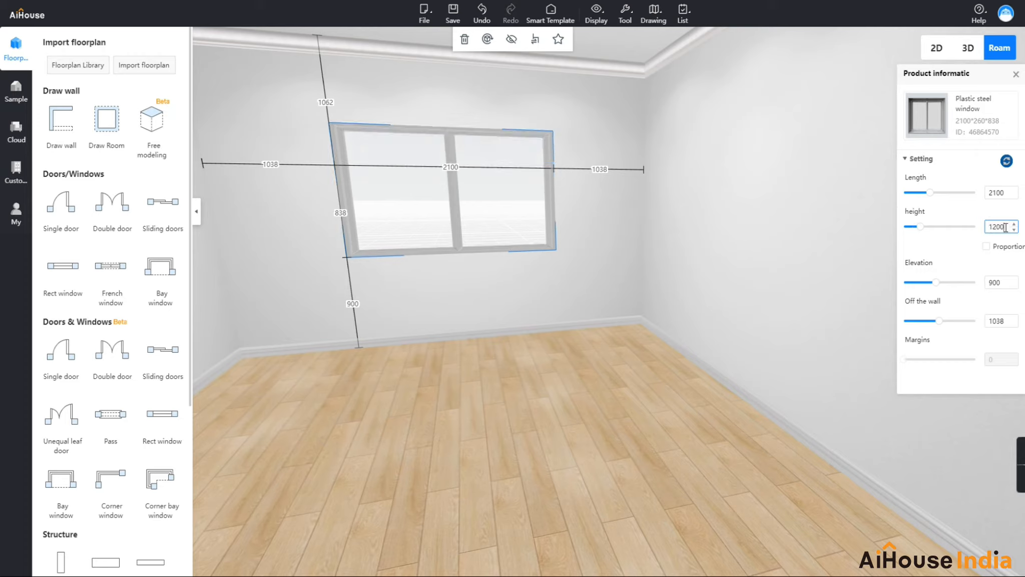
# - Set the living room west window's height to 1500
pyautogui.moveTo(1006, 227); pyautogui.dragTo(984, 236)
pyautogui.write('1500')
pyautogui.press('Return')
pyautogui.doubleClick(543, 317)
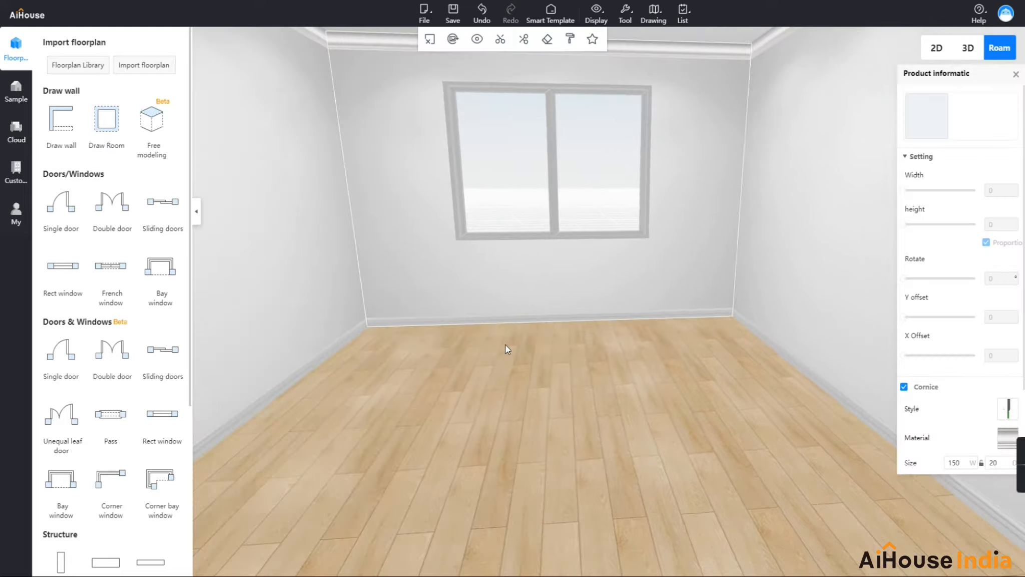
# - Set the living room west window's distance above the floor to 750
pyautogui.click(571, 291)
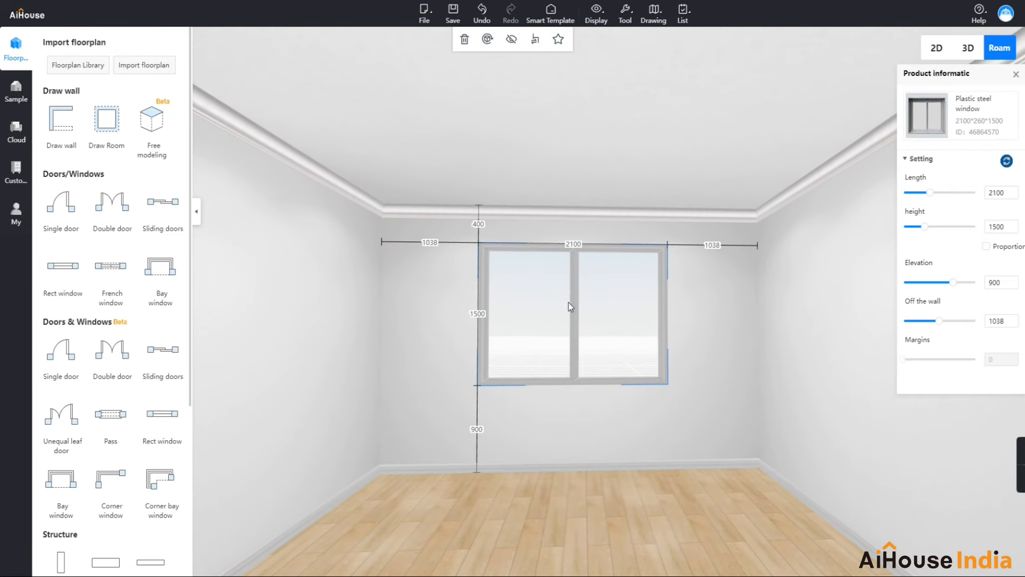
pyautogui.click(478, 430)
pyautogui.write('750')
pyautogui.press('Return')
pyautogui.click(610, 471)
pyautogui.click(1016, 75)
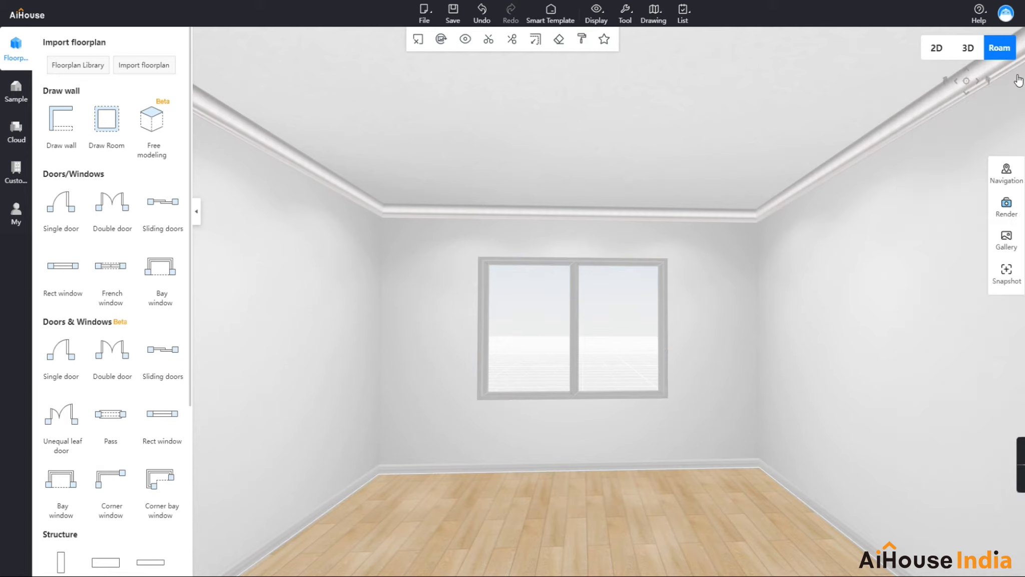
# - In the 2D plan, replace the 17.10 m² room's north window with the black plastic-steel rectangular window that has a slatted middle panel
pyautogui.click(935, 47)
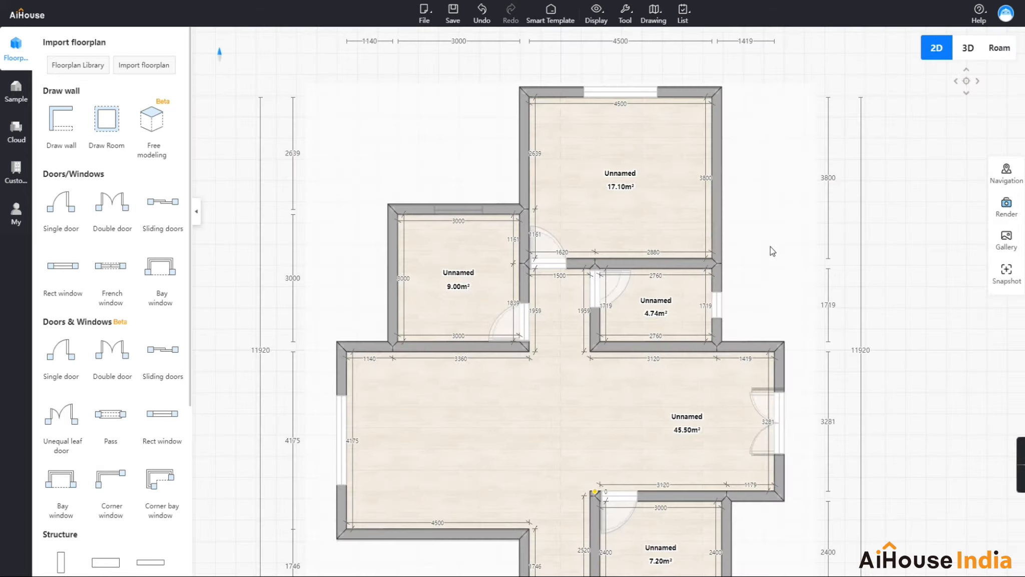
pyautogui.moveTo(769, 254); pyautogui.dragTo(692, 161)
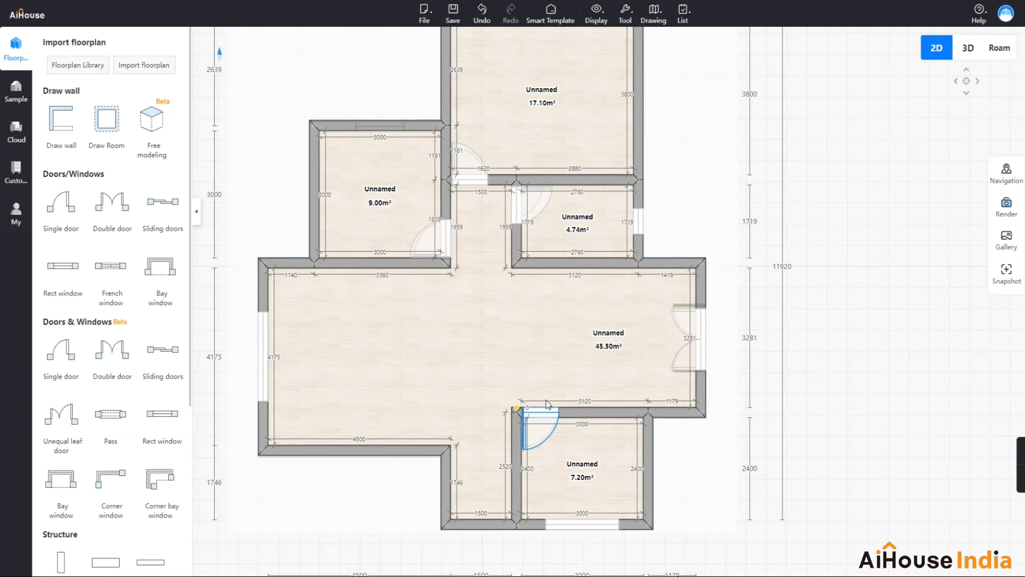
pyautogui.moveTo(716, 228); pyautogui.dragTo(681, 406)
pyautogui.click(518, 190)
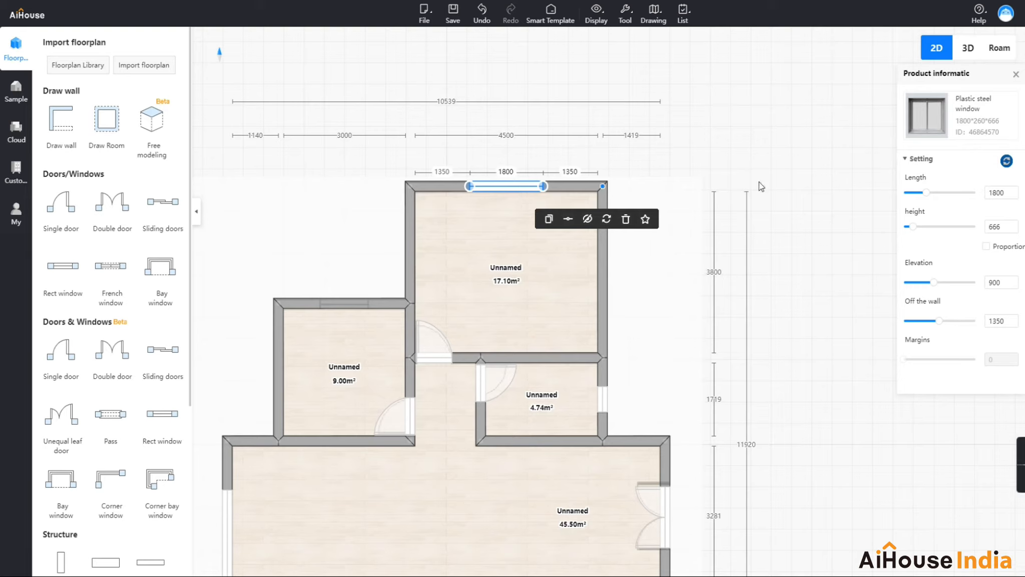
pyautogui.click(927, 116)
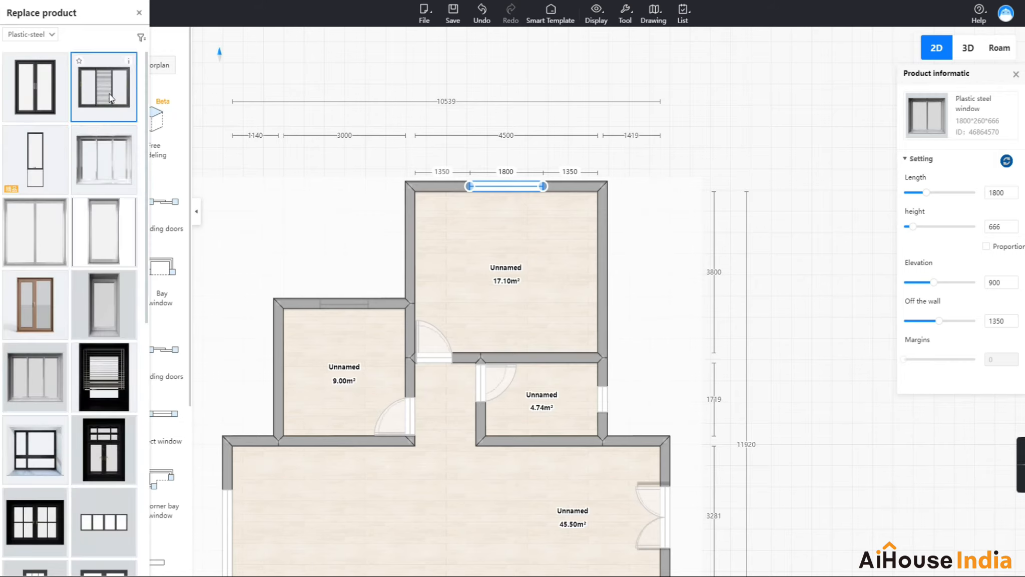
pyautogui.click(109, 93)
pyautogui.click(515, 331)
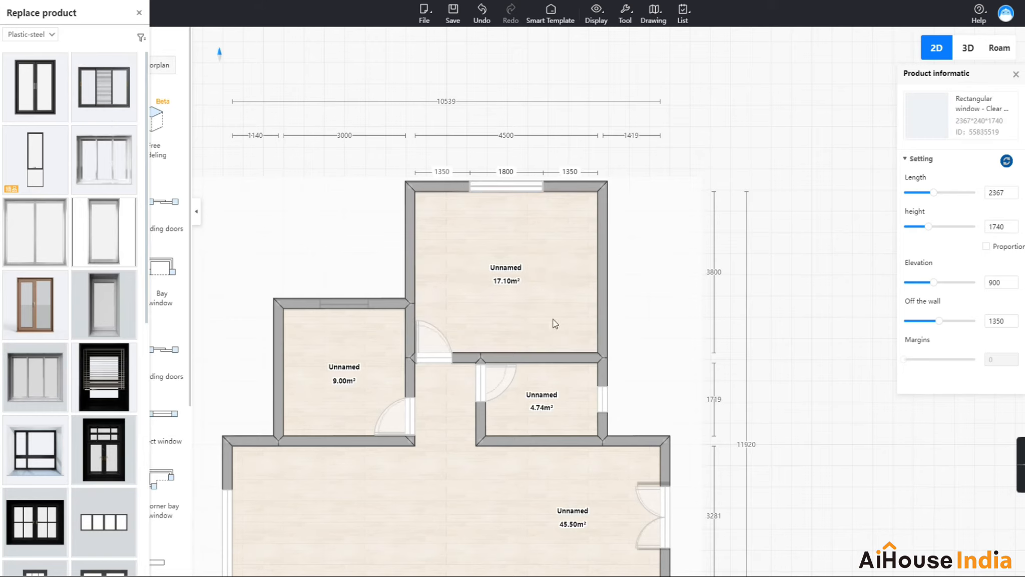
pyautogui.click(696, 252)
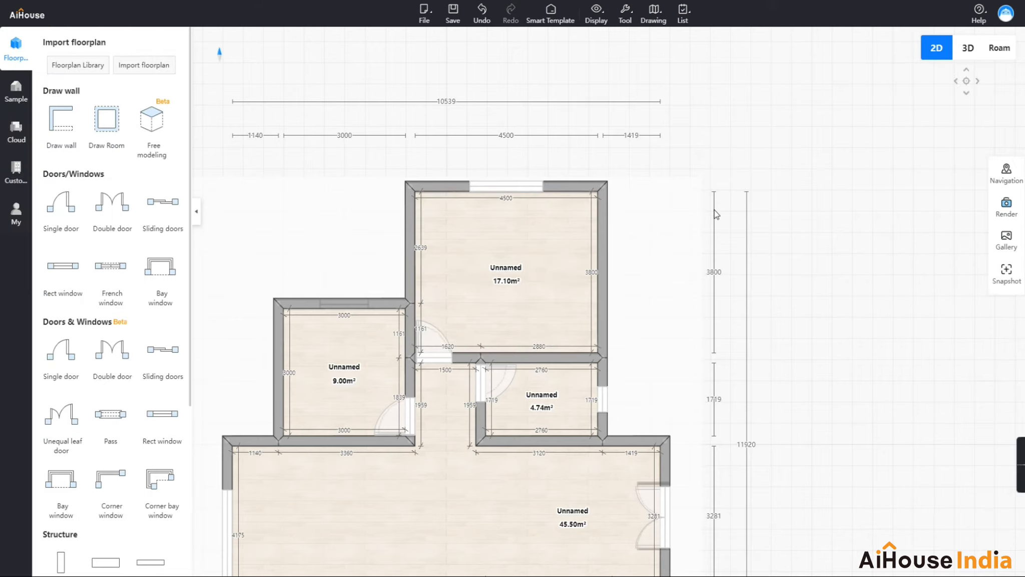
# - Place the roaming camera in the 17.10 m² room and face its replaced north window
pyautogui.click(1005, 51)
pyautogui.click(1006, 172)
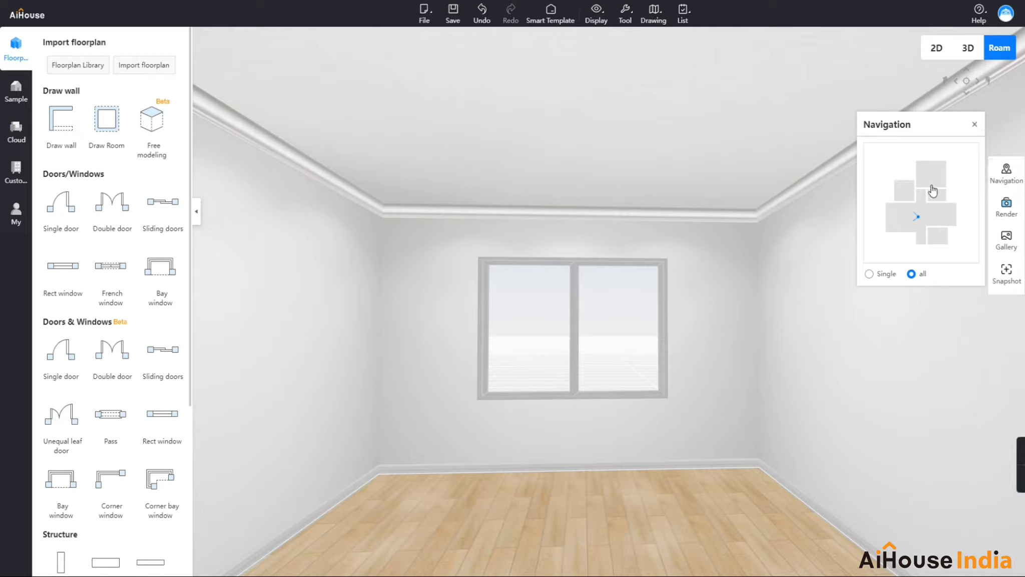
pyautogui.click(929, 175)
pyautogui.moveTo(791, 247); pyautogui.dragTo(1006, 275)
pyautogui.moveTo(866, 321); pyautogui.dragTo(686, 297)
pyautogui.scroll(-5, 655, 330)
# - Unlock the proportions of the 17.10 m² room's black window and set its height to 1200
pyautogui.click(694, 290)
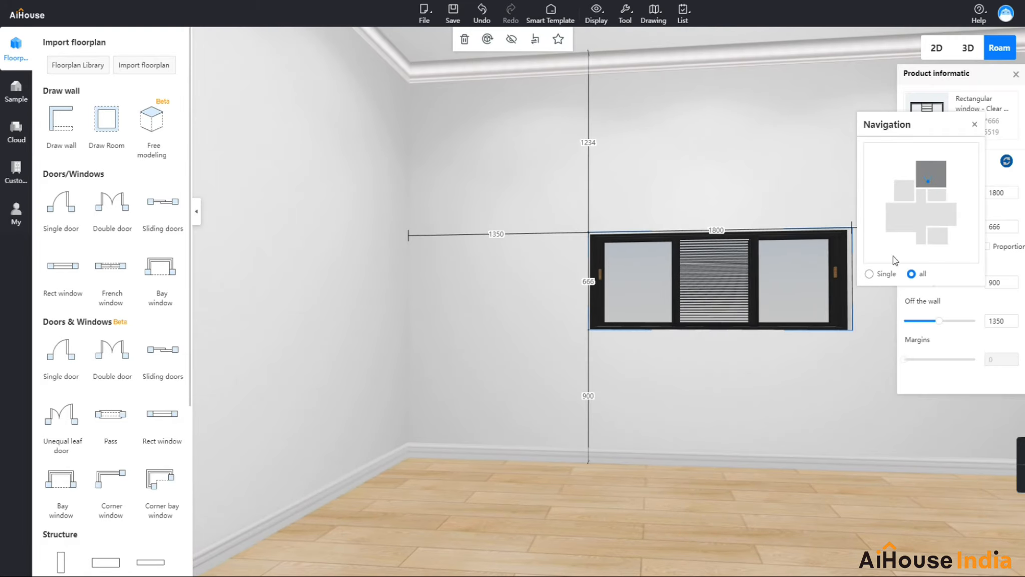
pyautogui.click(975, 125)
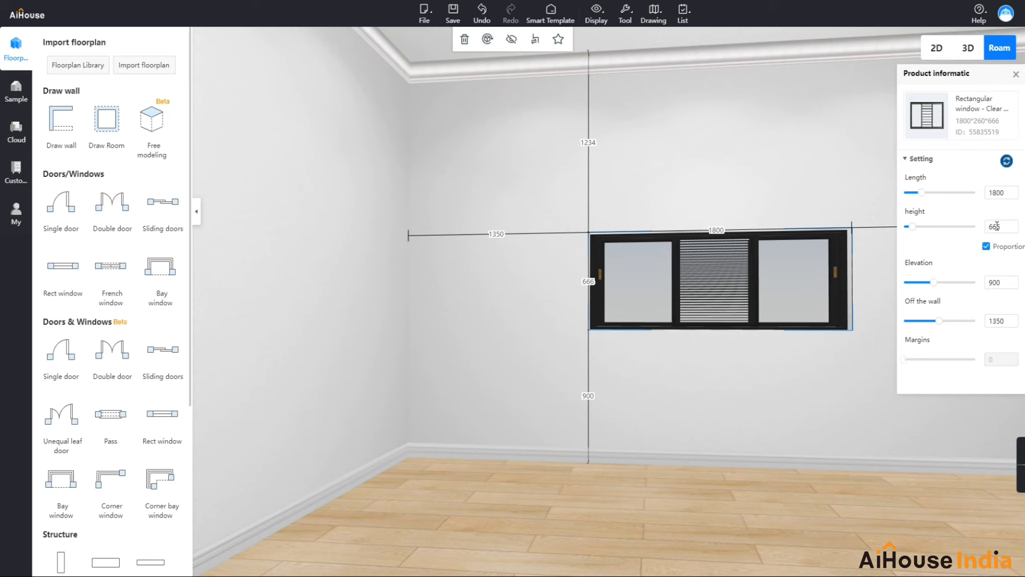
pyautogui.click(986, 246)
pyautogui.click(1010, 225)
pyautogui.moveTo(1004, 225); pyautogui.dragTo(982, 233)
pyautogui.write('1200')
pyautogui.press('Return')
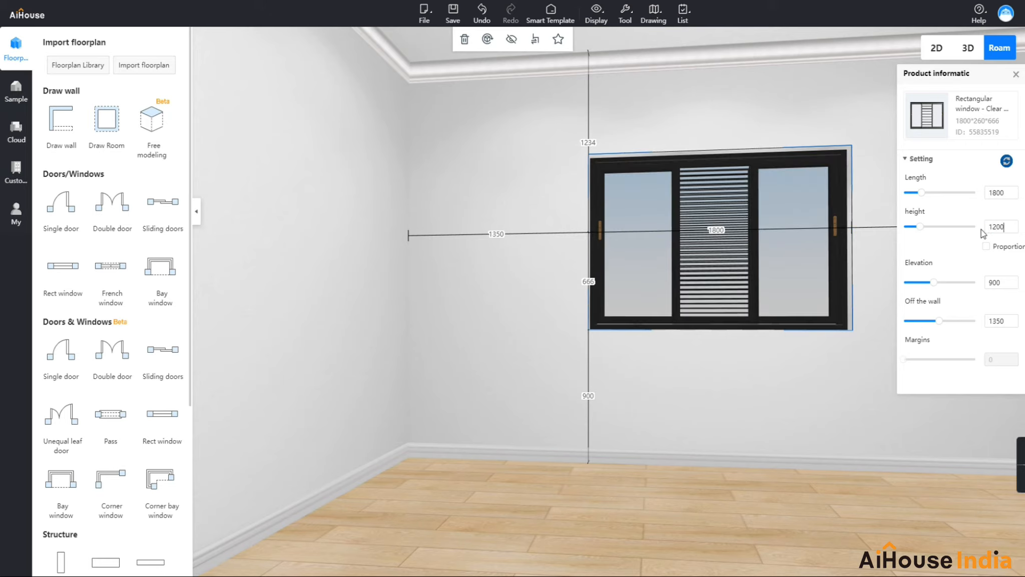
pyautogui.click(749, 402)
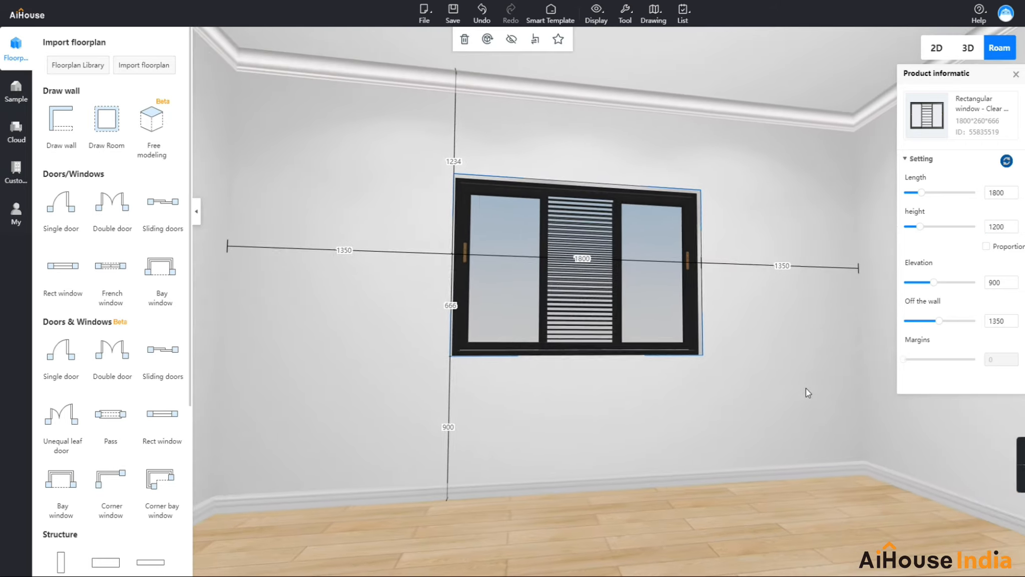
# - Lock the black window's proportions and scale it by setting its length to 2000
pyautogui.click(622, 310)
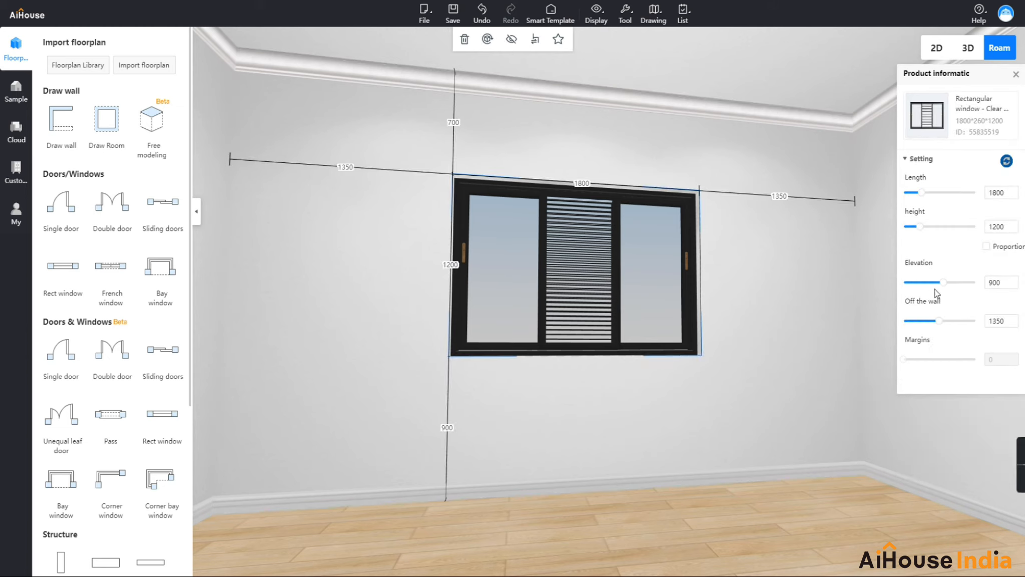
pyautogui.click(986, 246)
pyautogui.click(1008, 226)
pyautogui.moveTo(1009, 226); pyautogui.dragTo(974, 230)
pyautogui.moveTo(1011, 226); pyautogui.dragTo(979, 200)
pyautogui.write('2000')
pyautogui.press('Return')
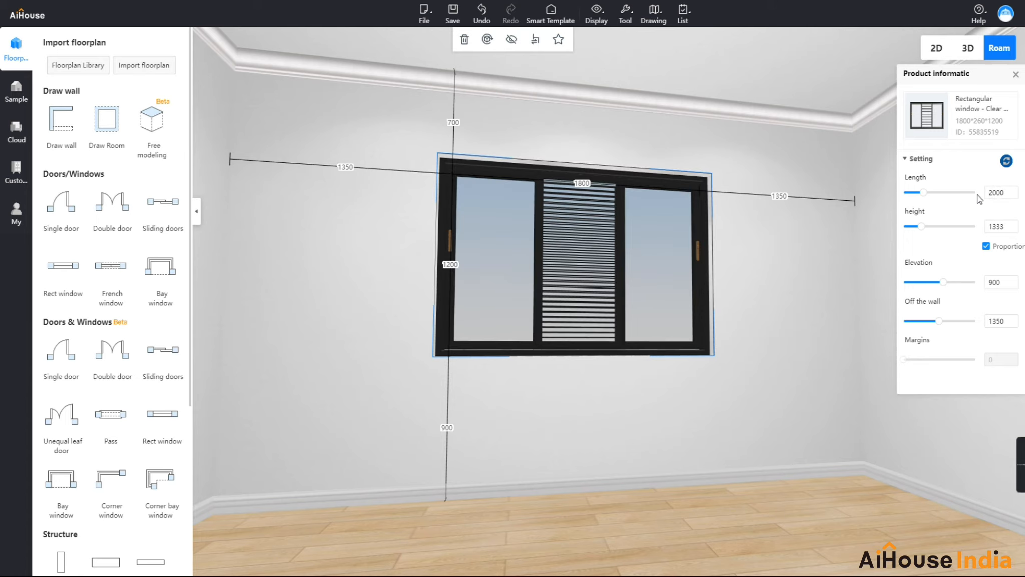
# - Unlock the black window's proportions and set only its length to 1500
pyautogui.click(986, 246)
pyautogui.click(1001, 226)
pyautogui.doubleClick(997, 227)
pyautogui.doubleClick(998, 193)
pyautogui.write('2000')
pyautogui.moveTo(1007, 195); pyautogui.dragTo(977, 197)
pyautogui.write('150')
pyautogui.press('Return')
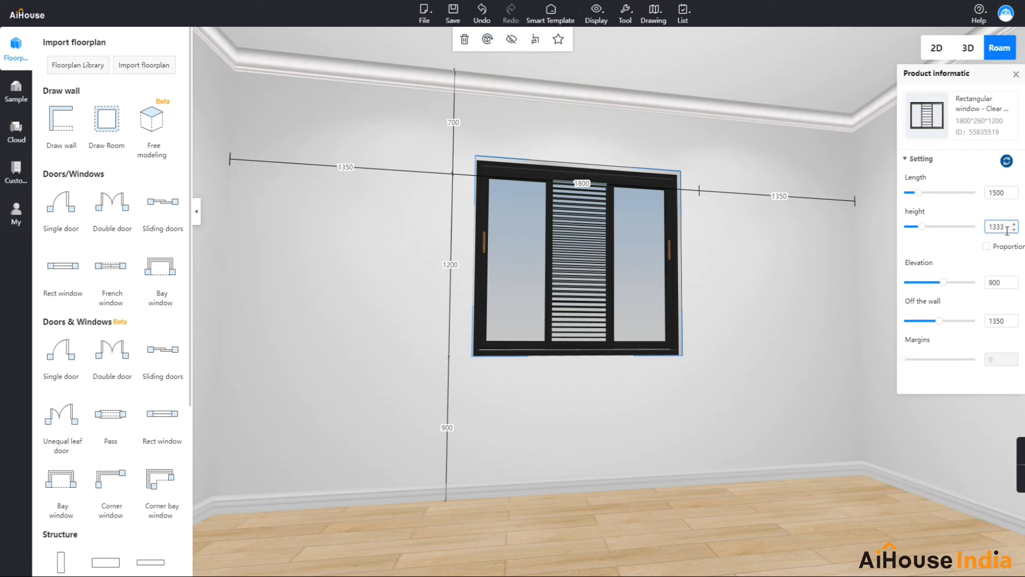
# - Set the black window's length back to 2000 and deselect it
pyautogui.moveTo(1007, 192); pyautogui.dragTo(973, 195)
pyautogui.press('Return')
pyautogui.click(860, 285)
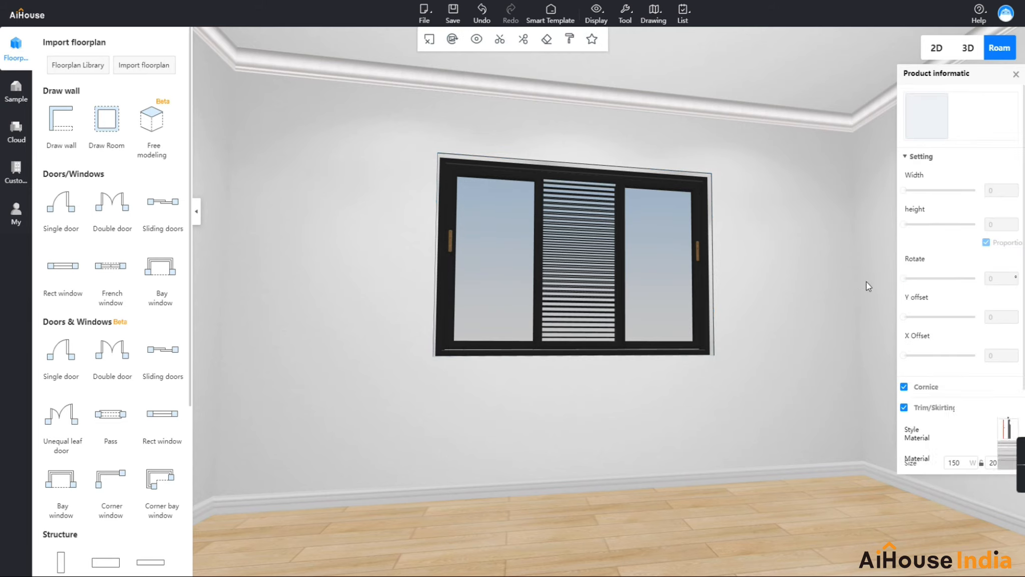
# - Set the black window's height to 900 first and finally to 1500, leaving its length unchanged
pyautogui.click(694, 239)
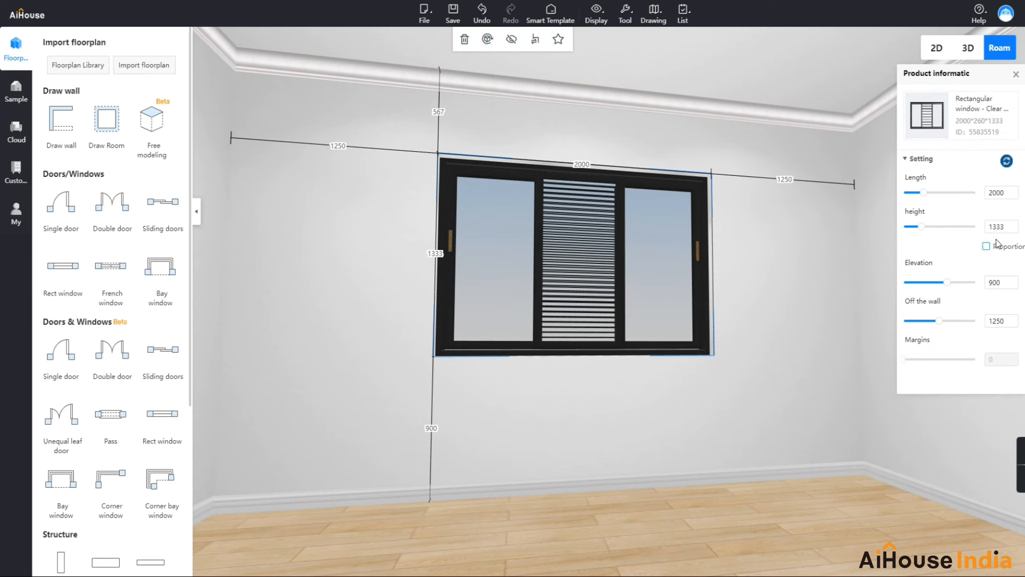
pyautogui.moveTo(1005, 228); pyautogui.dragTo(972, 230)
pyautogui.write('900')
pyautogui.press('Return')
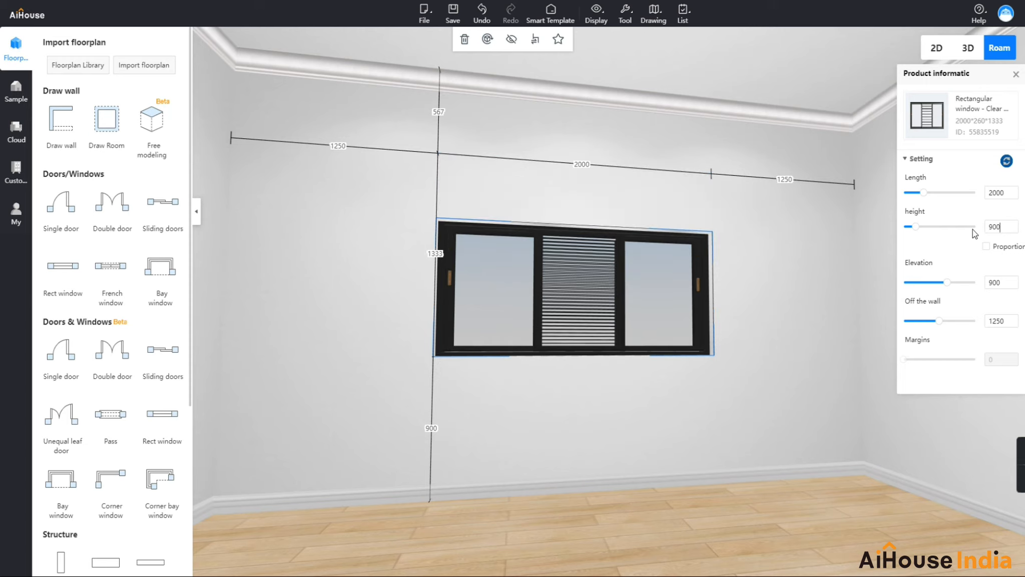
pyautogui.moveTo(1003, 226); pyautogui.dragTo(982, 237)
pyautogui.write('150')
pyautogui.press('Return')
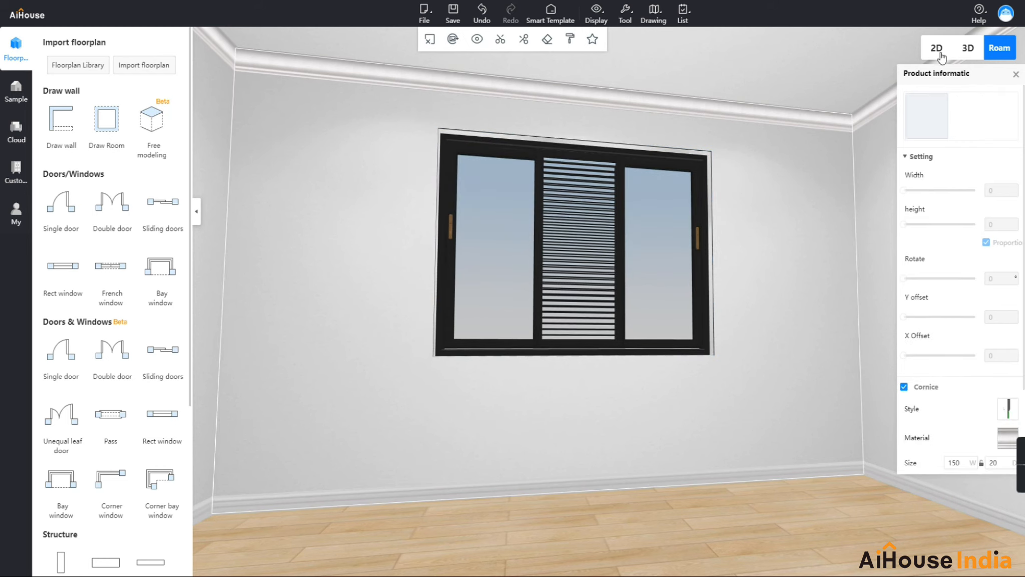
# - Switch from roaming to the 2D plan and on to the 3D view, recentre the model and view the whole apartment from outside
pyautogui.click(936, 49)
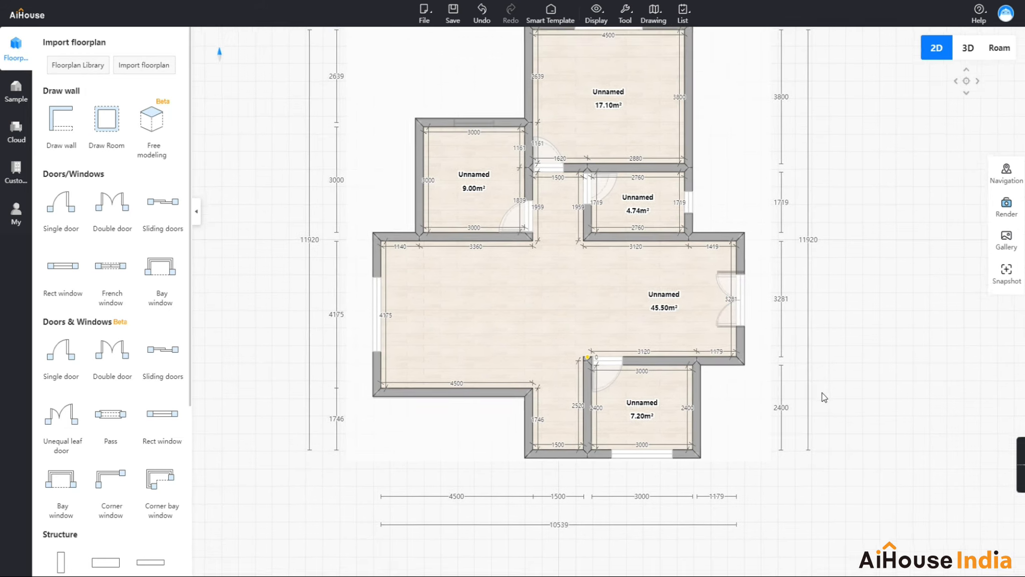
pyautogui.click(974, 52)
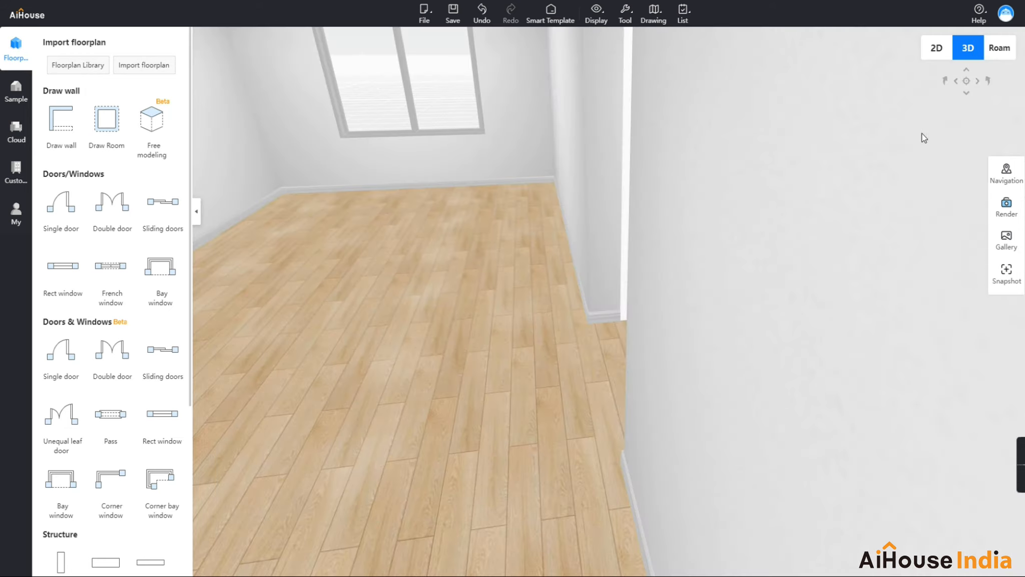
pyautogui.click(966, 82)
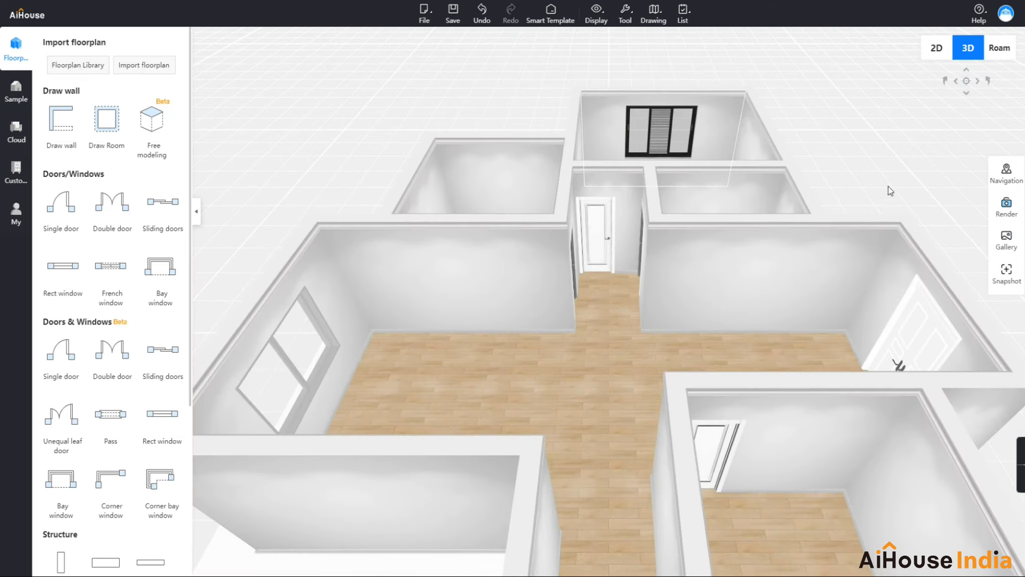
pyautogui.scroll(-5, 846, 236)
pyautogui.moveTo(861, 305); pyautogui.dragTo(771, 200)
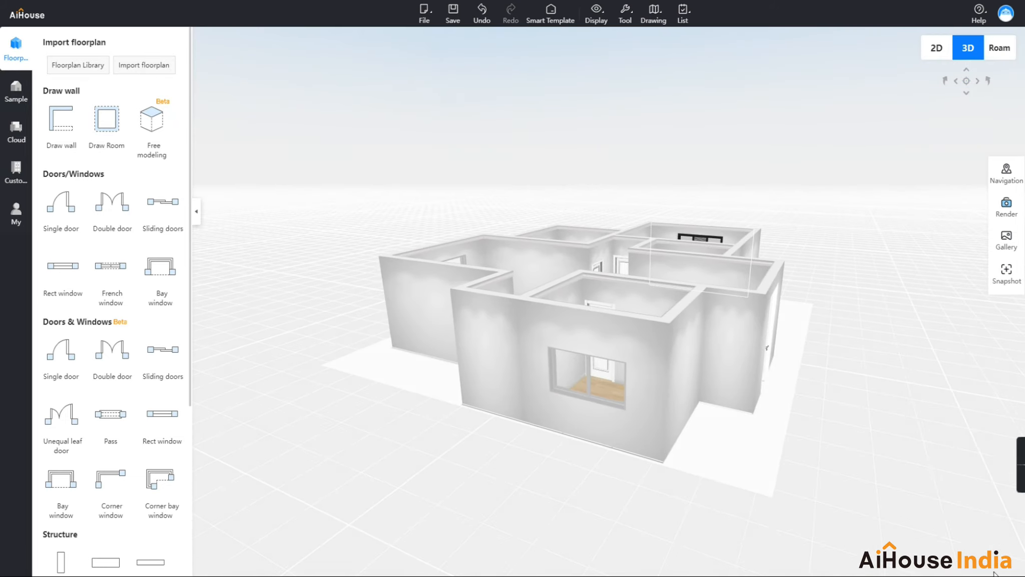
# - Change the 3D display style so the walls, doors and windows are drawn with black outlines
pyautogui.click(1002, 573)
pyautogui.click(980, 542)
pyautogui.moveTo(865, 507); pyautogui.dragTo(848, 462)
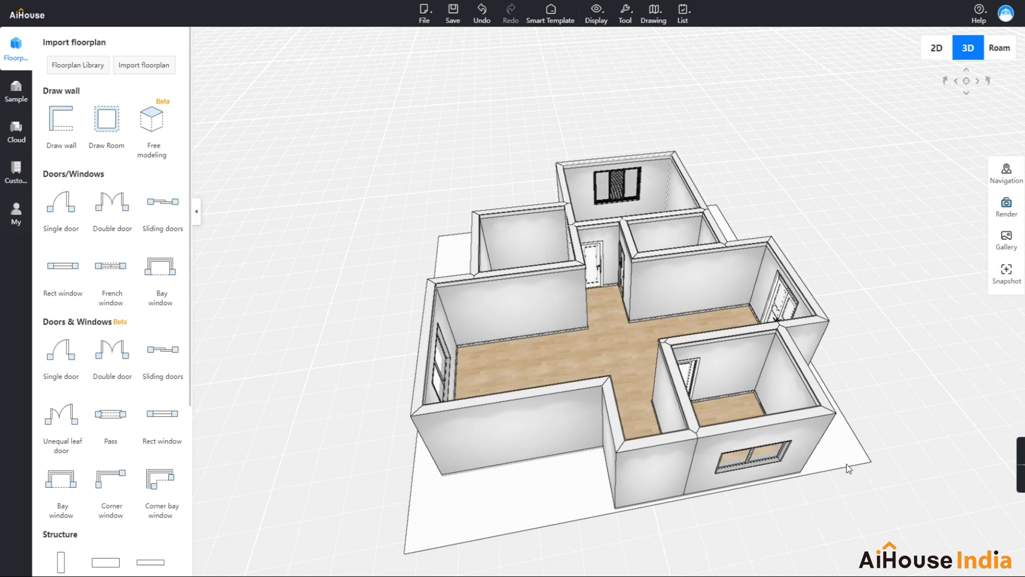
# - Compare the 2D plan with the 3D model, and switch the imported floorplan drawing under it off and back on
pyautogui.click(937, 47)
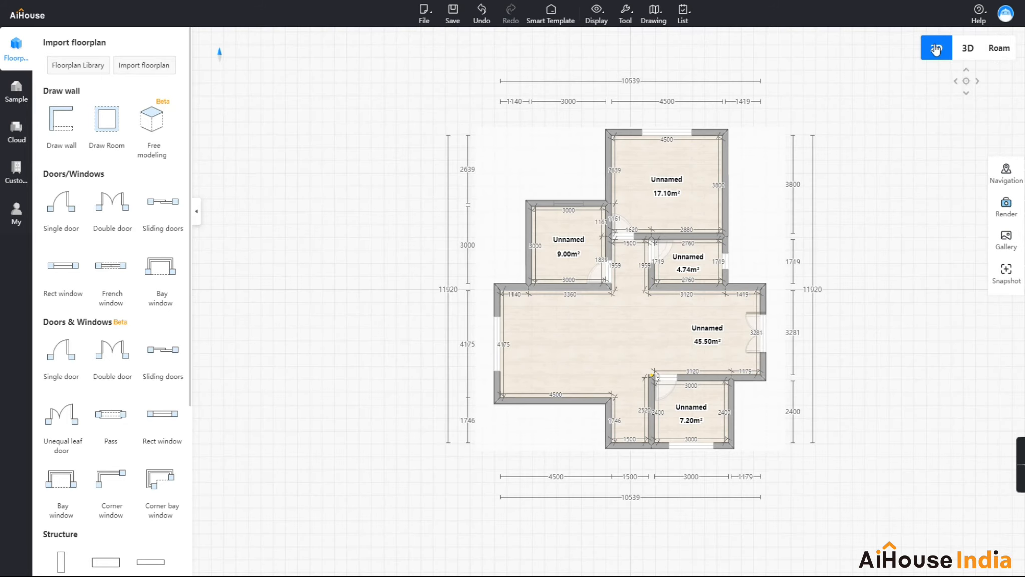
pyautogui.click(966, 49)
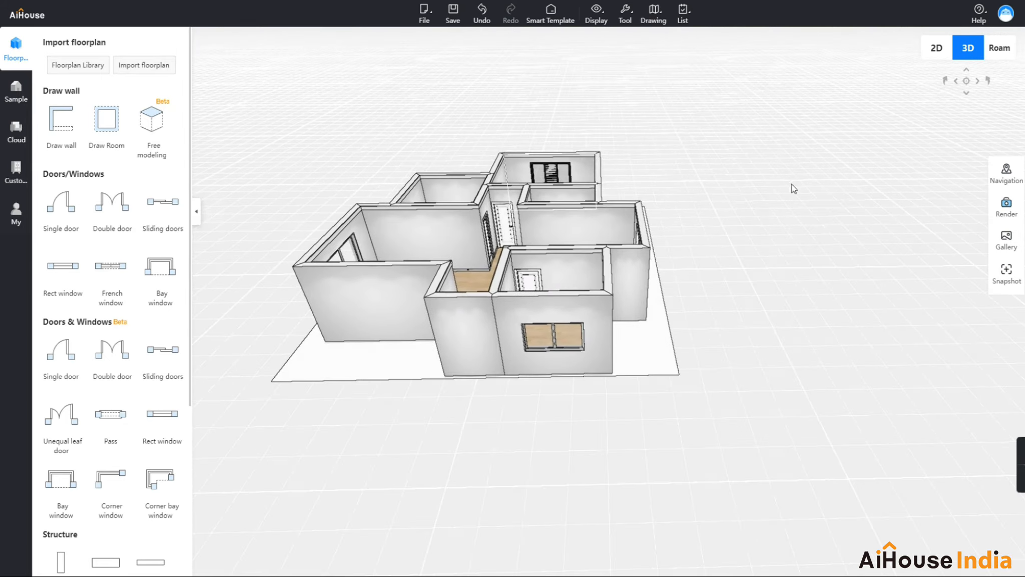
pyautogui.moveTo(596, 15)
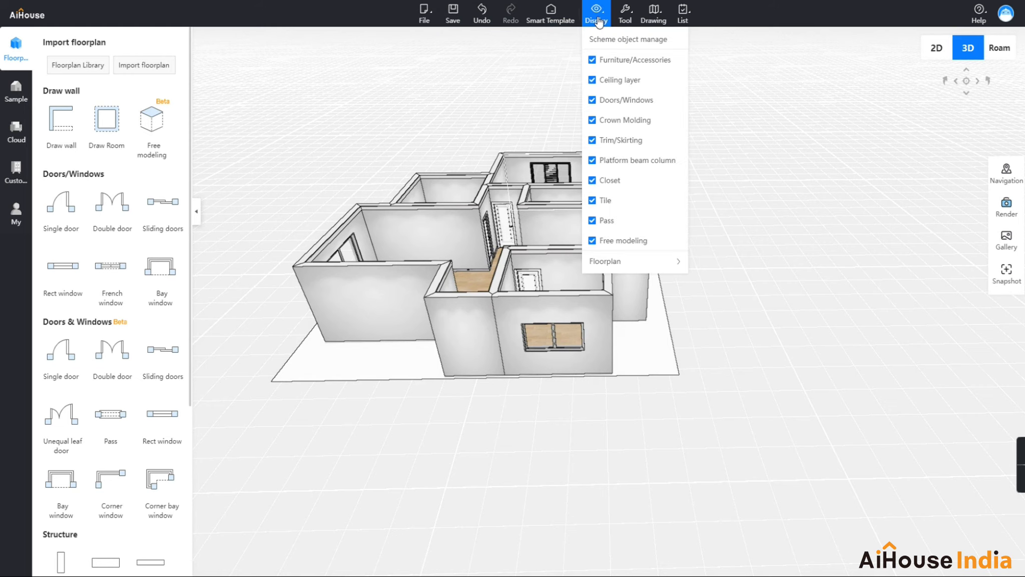
pyautogui.moveTo(611, 264)
pyautogui.click(699, 264)
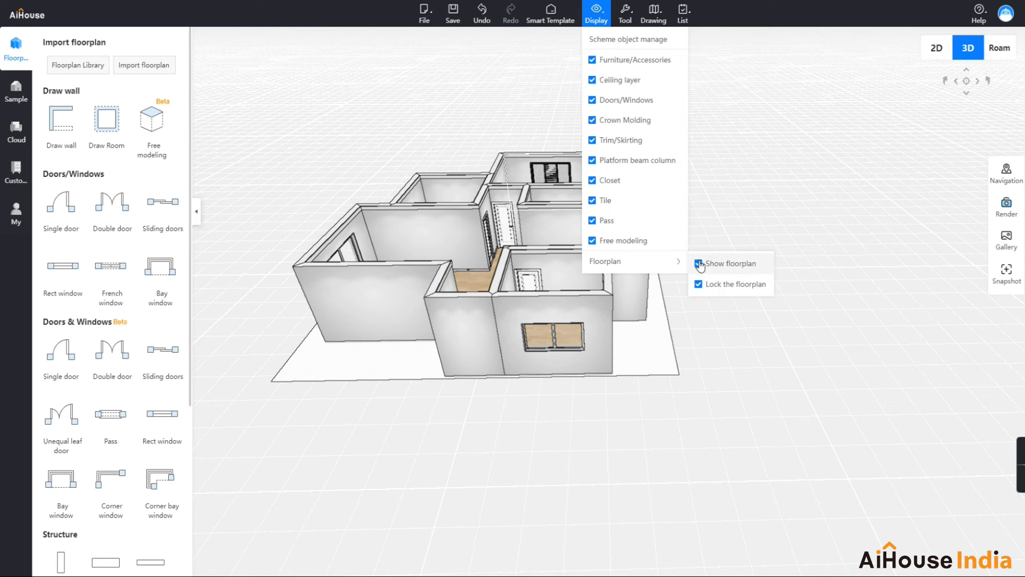
pyautogui.click(698, 264)
pyautogui.click(699, 264)
pyautogui.click(699, 264)
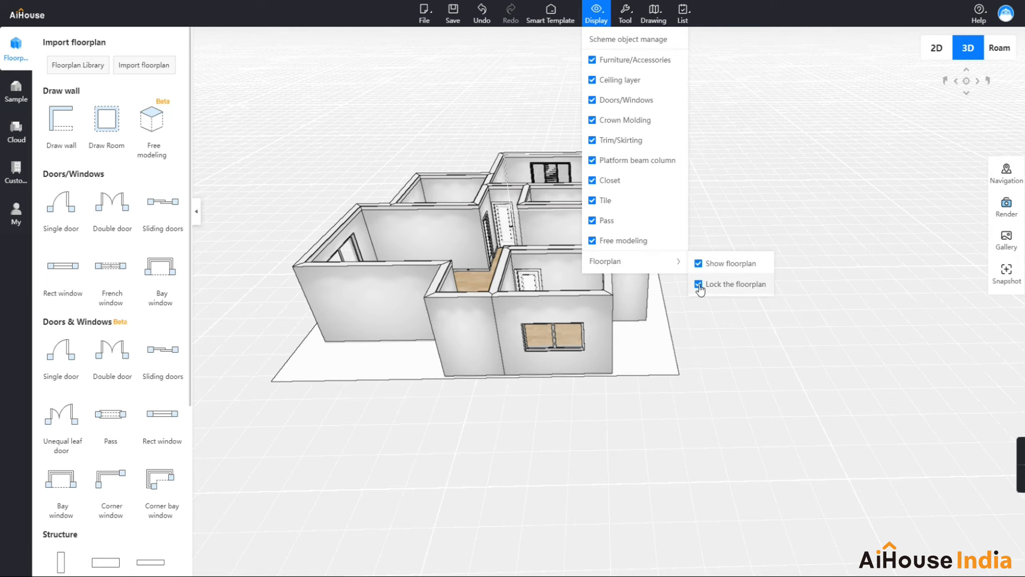